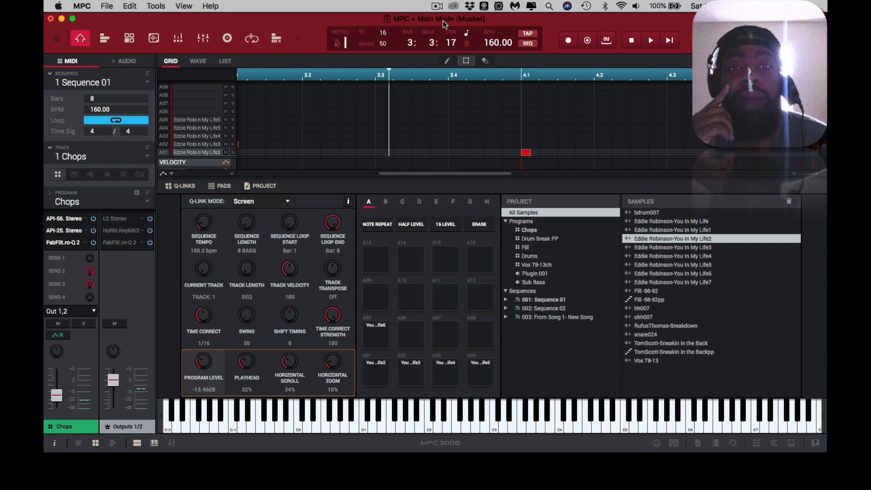
- Open the expansions browser, check the MPC Factory Content pack, and look through the list of installed expansions
left_click(791, 443)
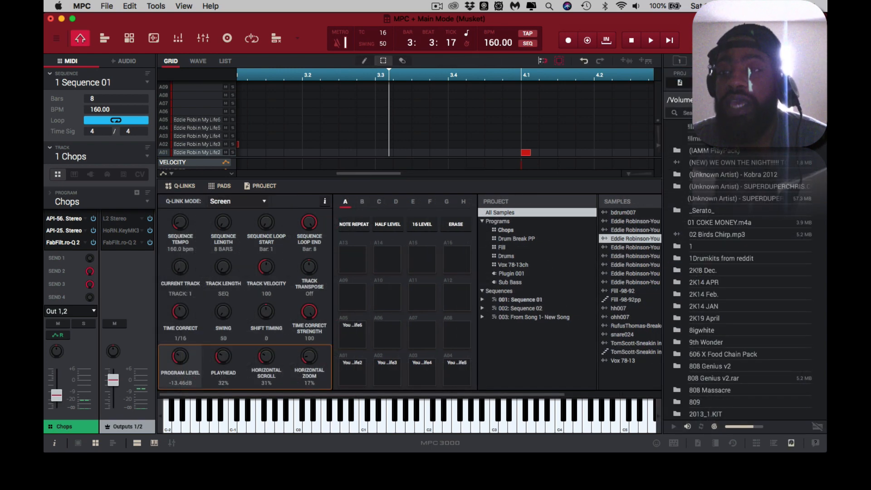
left_click(775, 445)
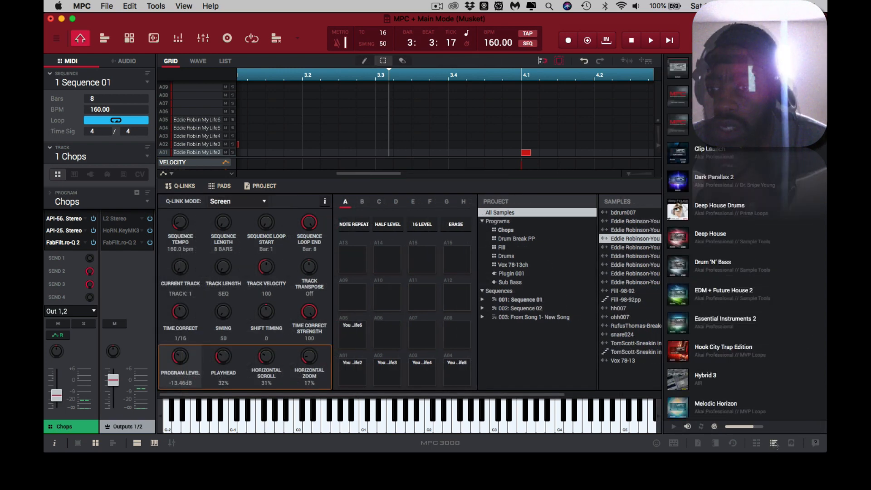
scroll(748, 102, "up", 3)
double_click(748, 98)
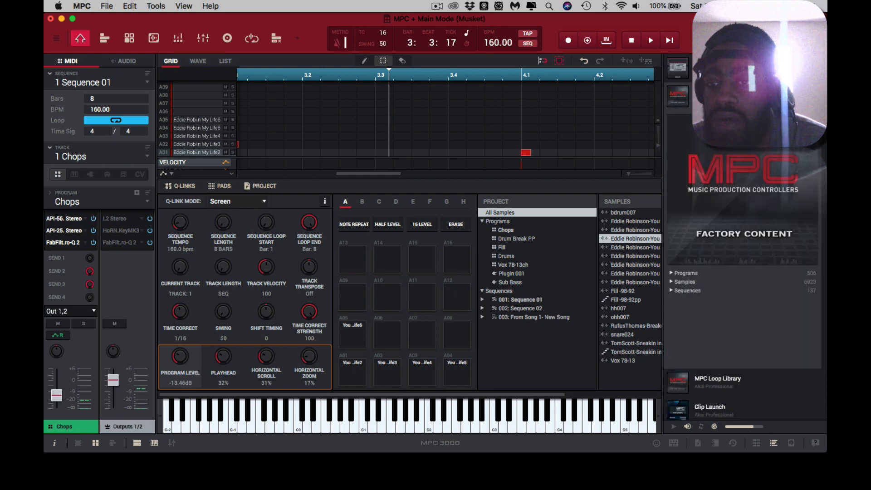
scroll(732, 191, "down", 2)
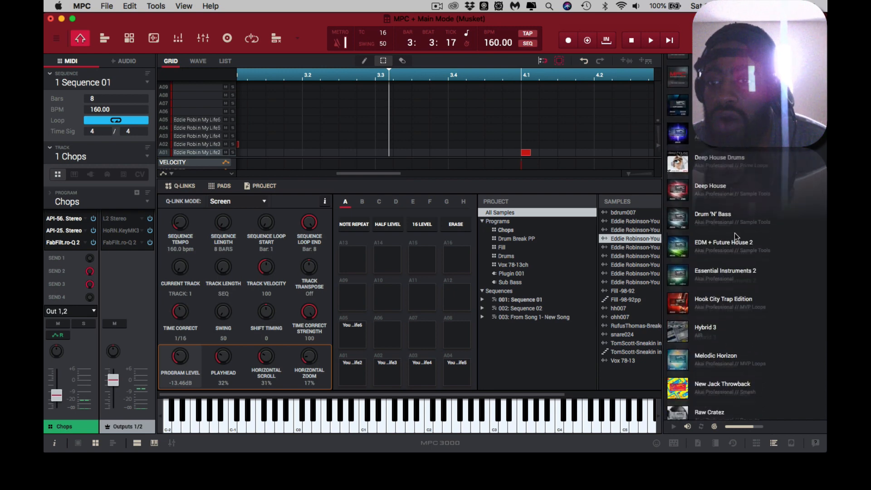
scroll(728, 221, "down", 10)
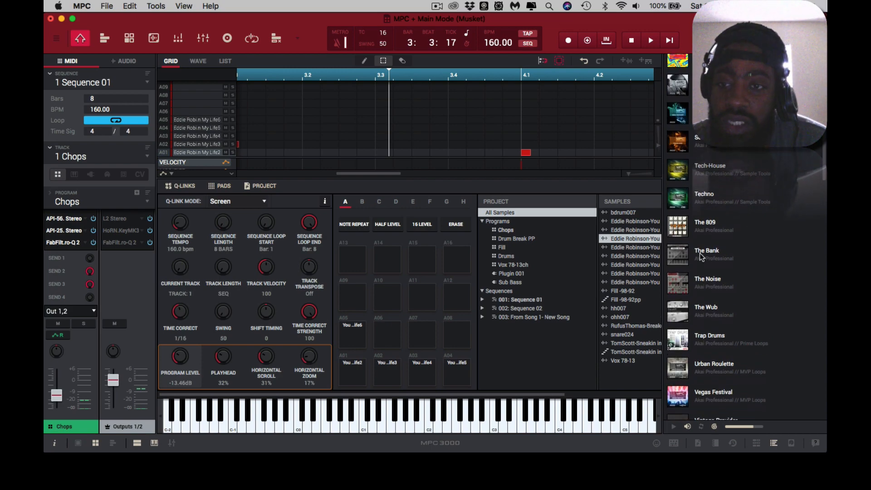
scroll(700, 227, "down", 1)
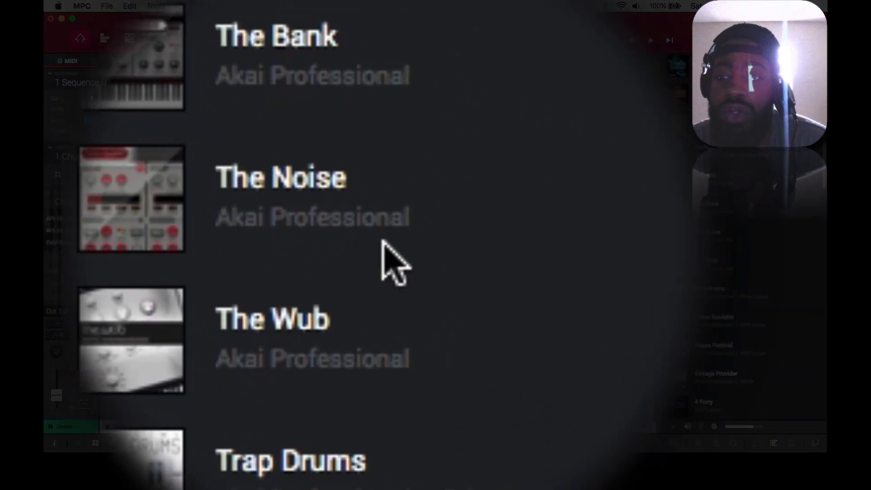
scroll(383, 241, "down", 1)
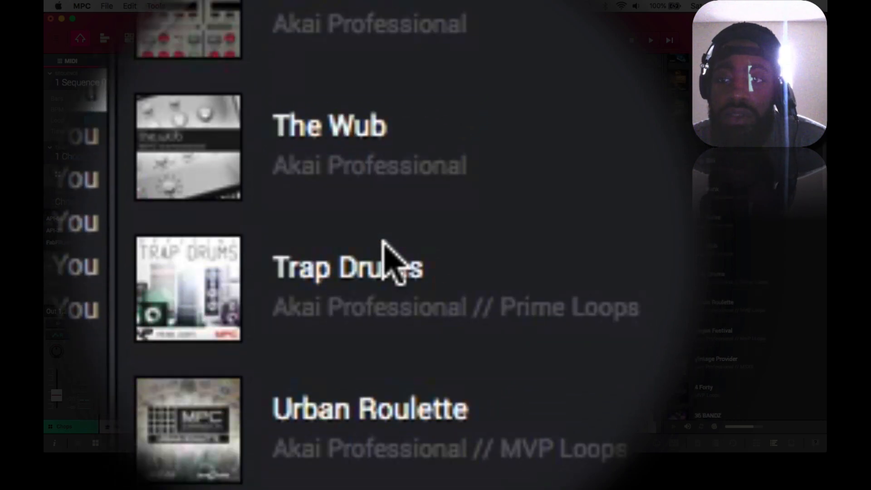
- Examine The 809 expansion and its Patches list, view The Bank expansion, and collapse both entries
left_click(382, 241)
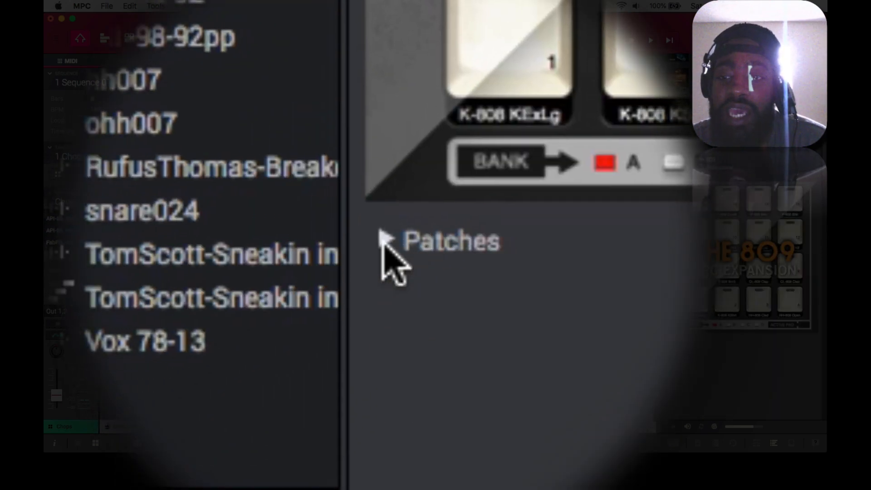
left_click(385, 242)
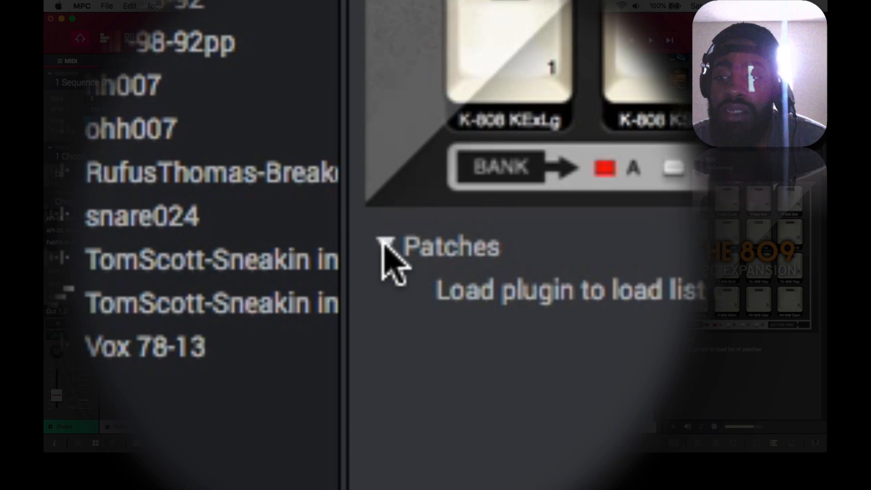
left_click(383, 243)
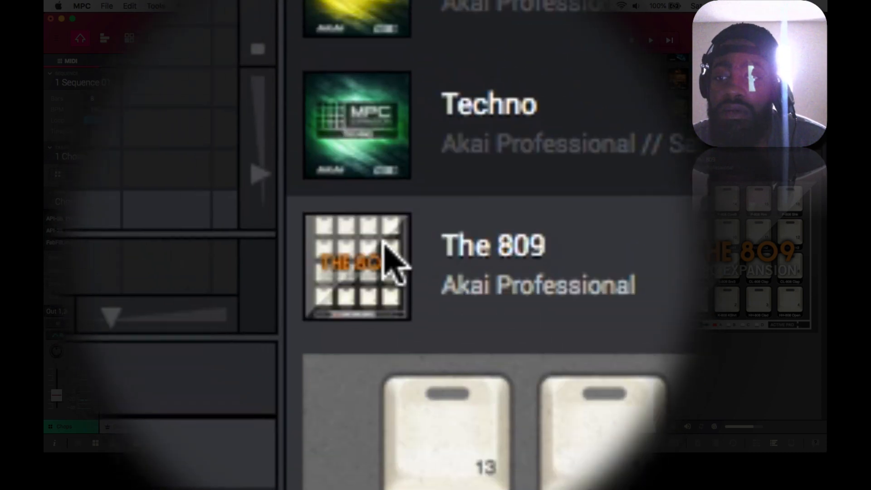
left_click(385, 245)
left_click(640, 190)
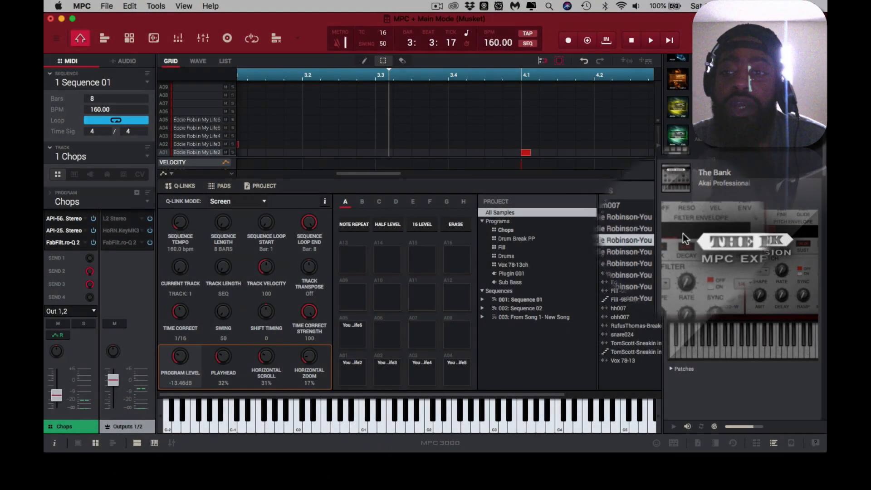
scroll(687, 289, "down", 3)
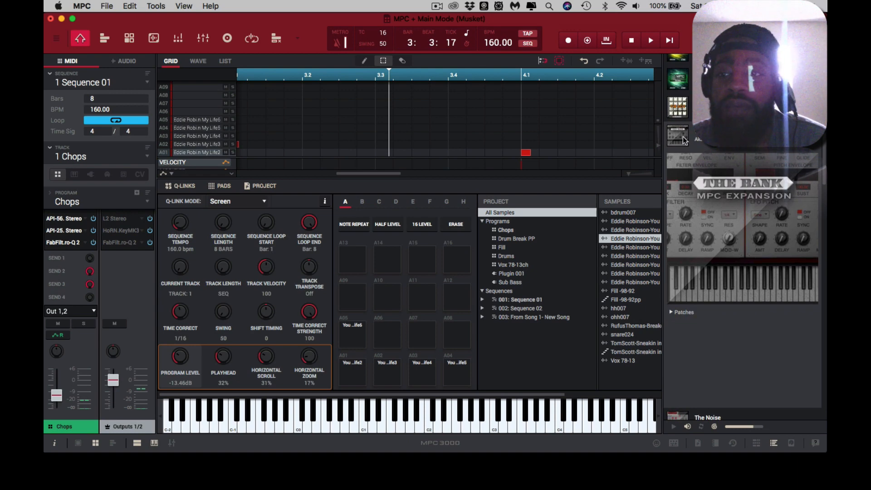
left_click(682, 137)
left_click(677, 171)
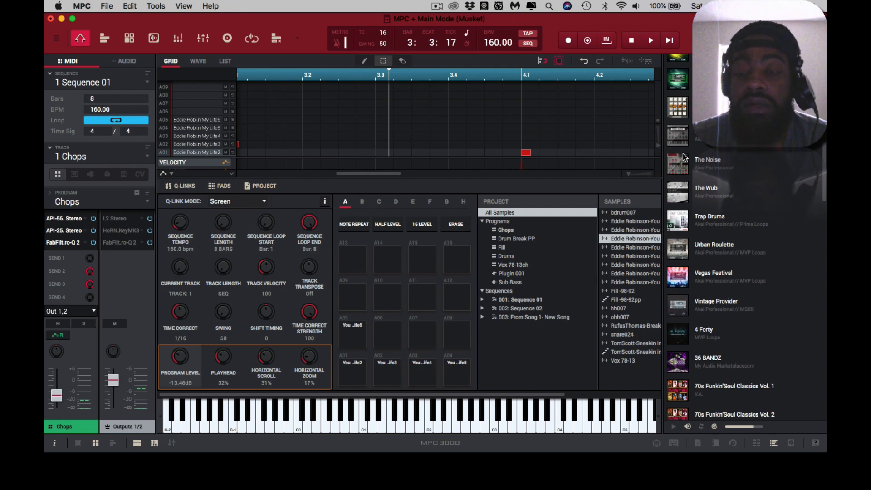
- Review the plugin expansions again, and expand and collapse the MPC Factory Content entry
scroll(684, 157, "up", 2)
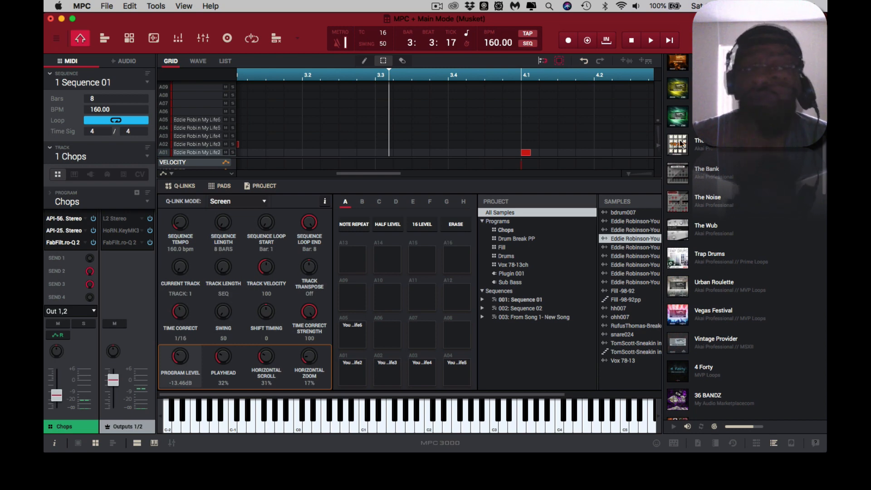
scroll(682, 147, "down", 2)
scroll(680, 144, "down", 1)
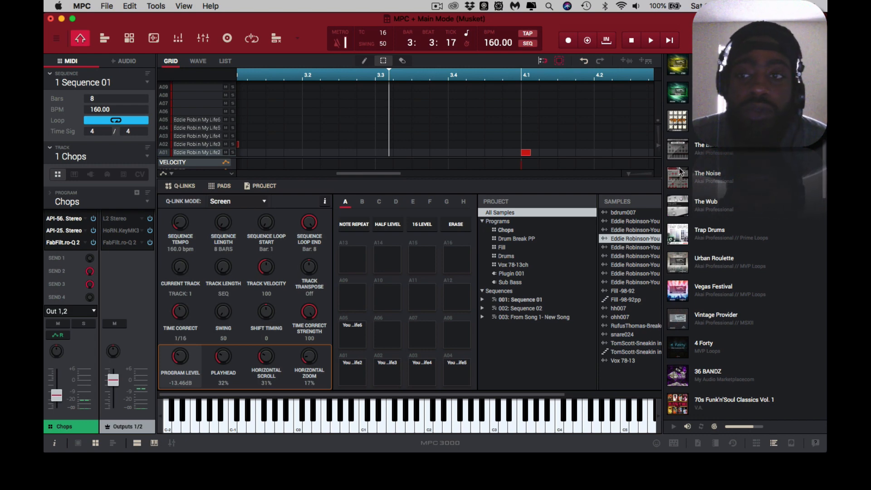
scroll(679, 204, "up", 15)
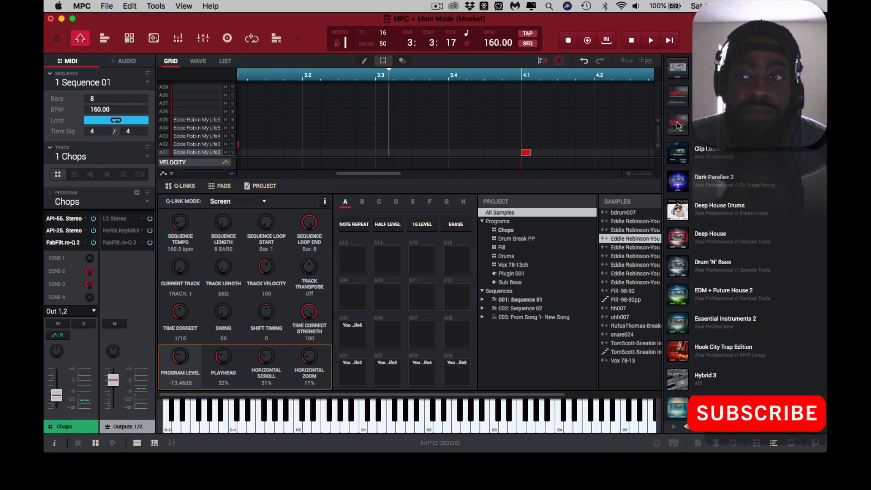
left_click(678, 101)
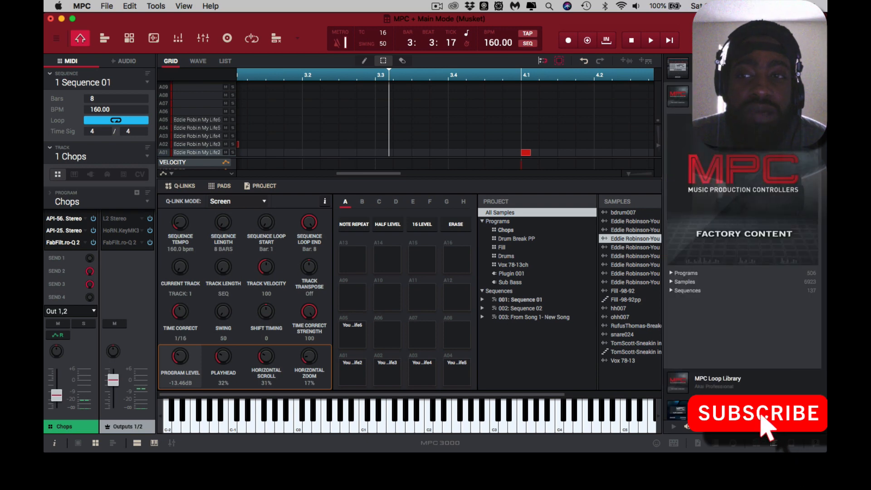
left_click(678, 99)
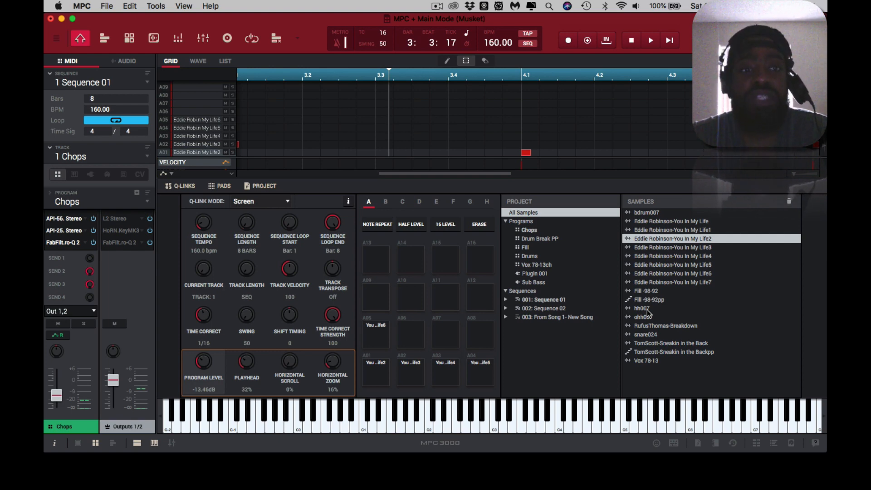
- Show the sample waveforms of the Chops pads A01, A02, A05, A04 and A03 to compare their Warp settings
left_click(197, 62)
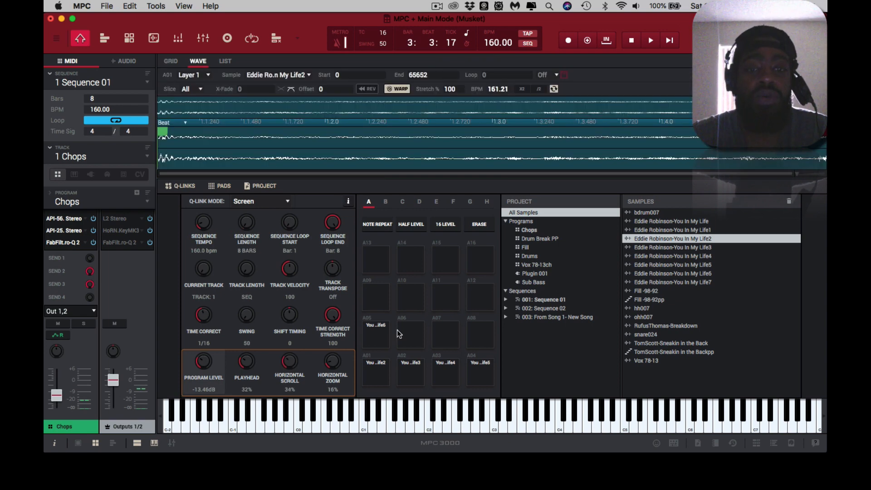
left_click(375, 366)
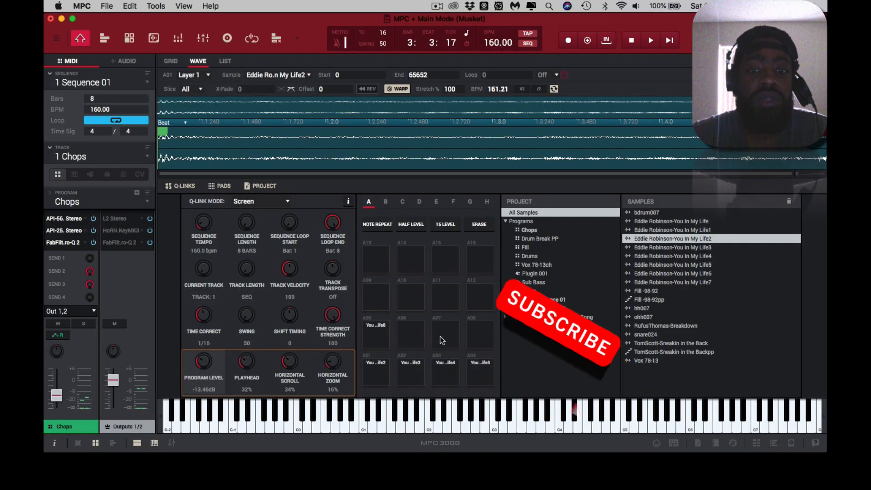
left_click(417, 369)
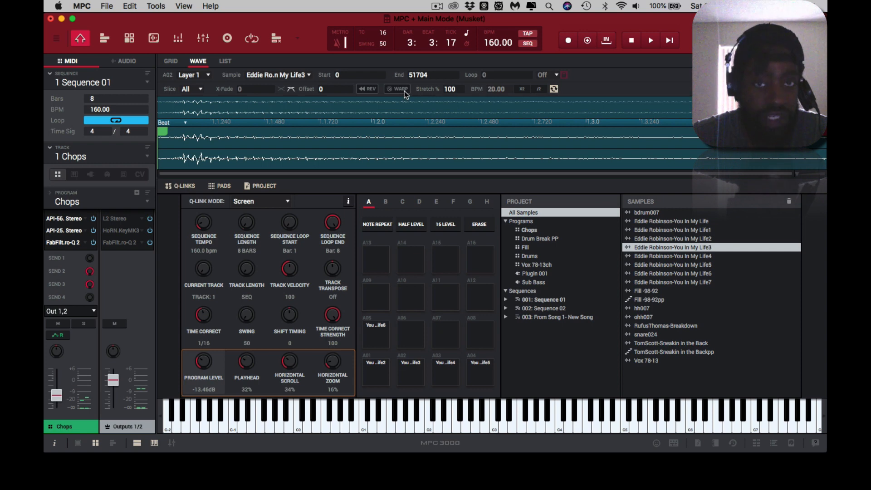
left_click(383, 333)
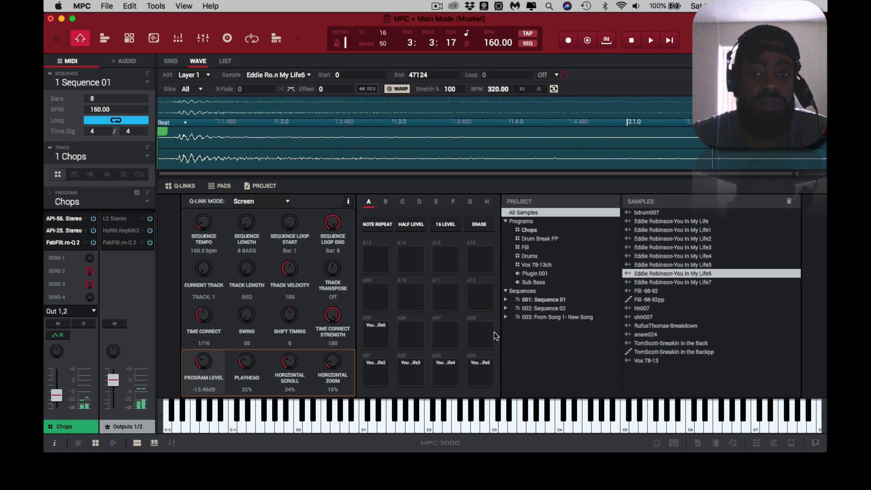
left_click(491, 370)
left_click(451, 369)
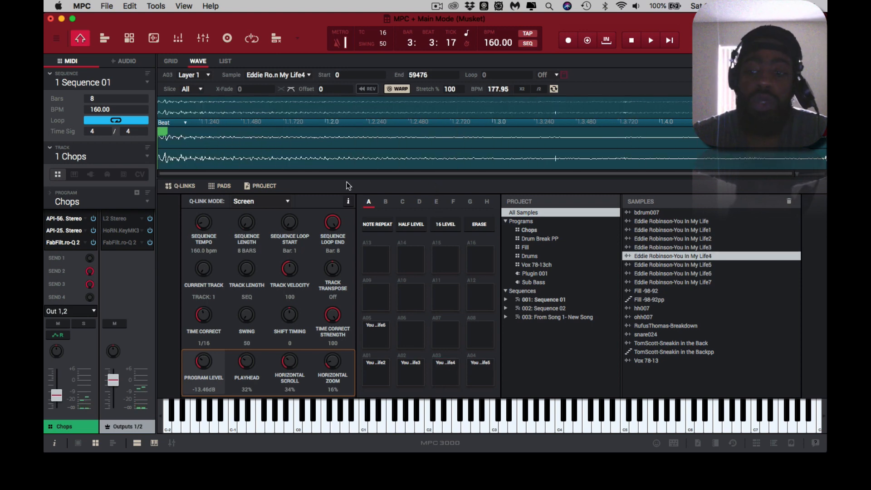
- Enable Warp for the drum break sample on pad A01 of the Break track, auditioning the sequence before and after
key("Down")
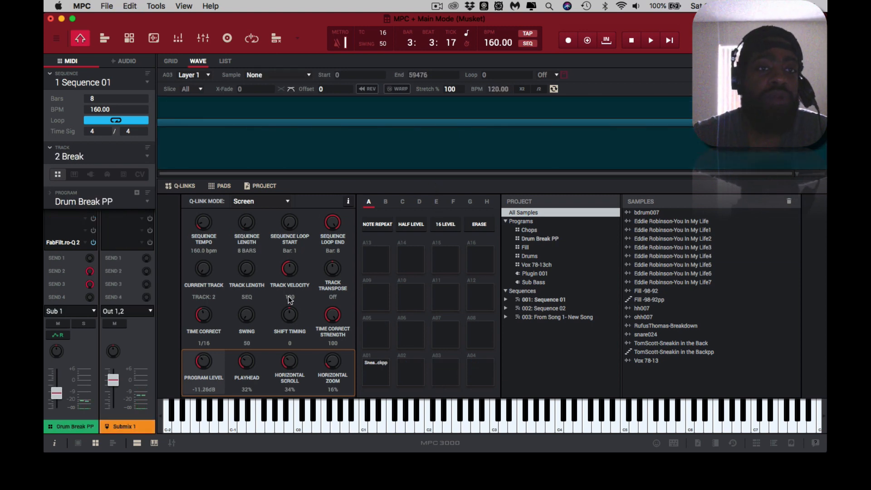
left_click(372, 362)
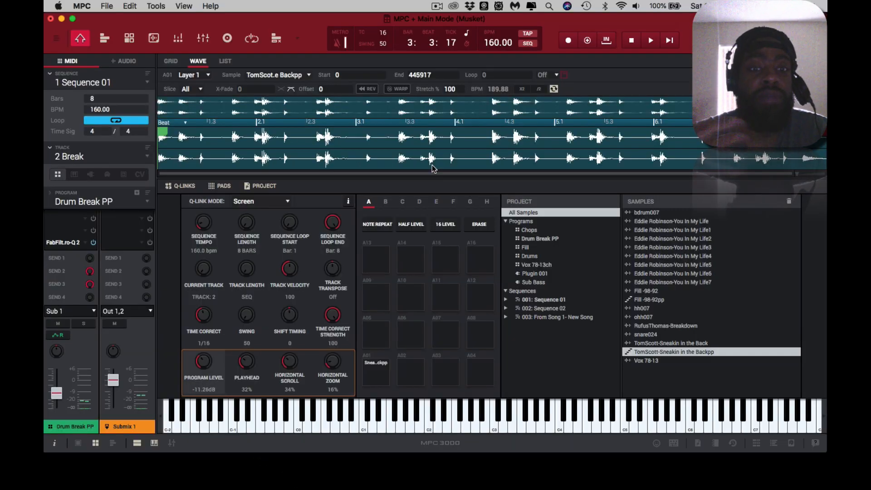
key("space")
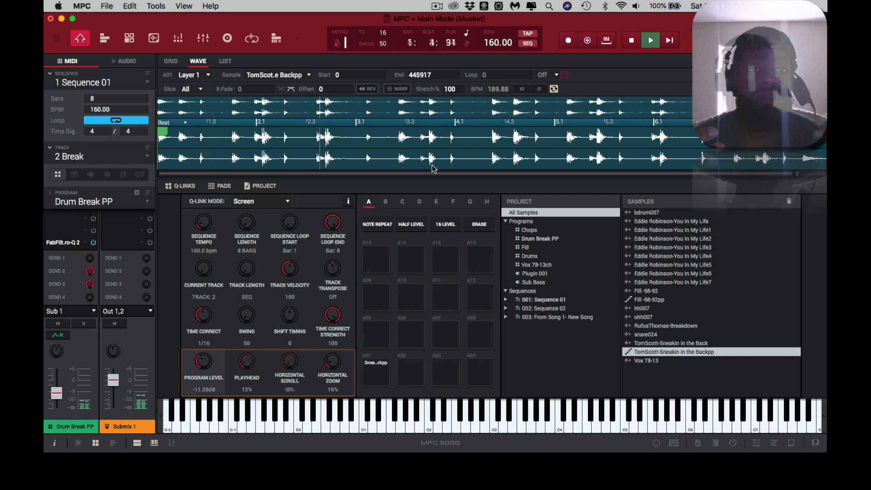
key("space")
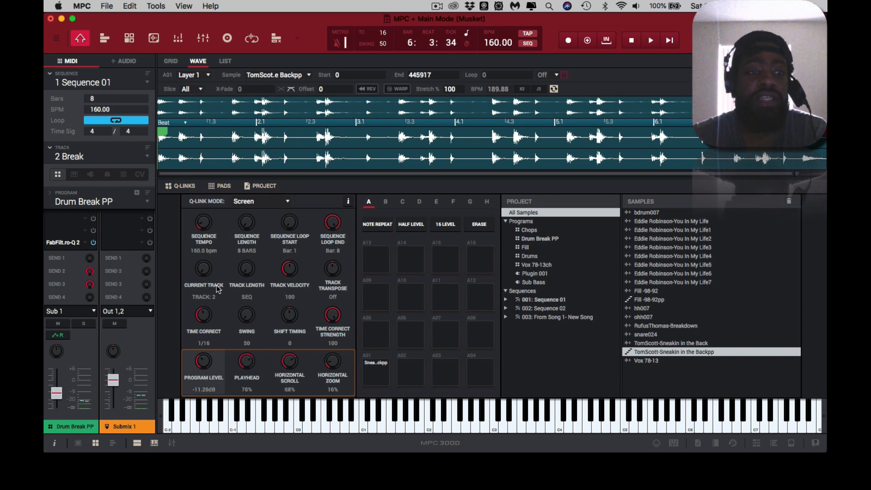
left_click(397, 89)
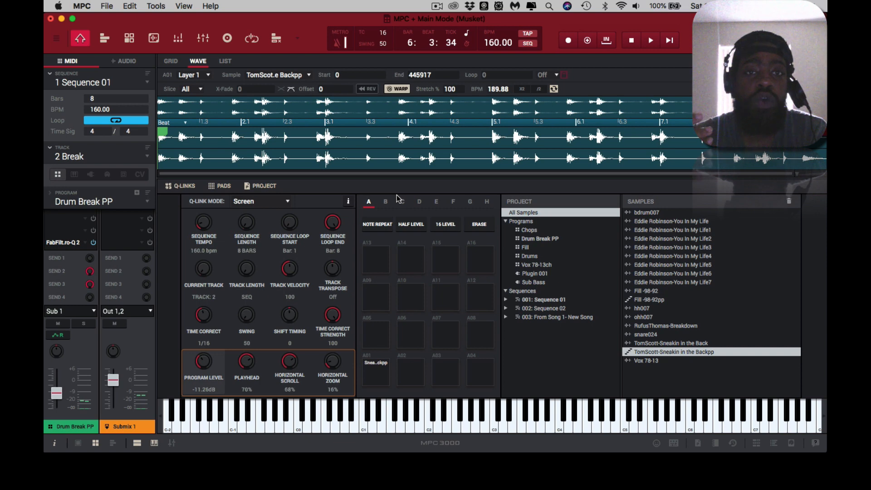
key("space")
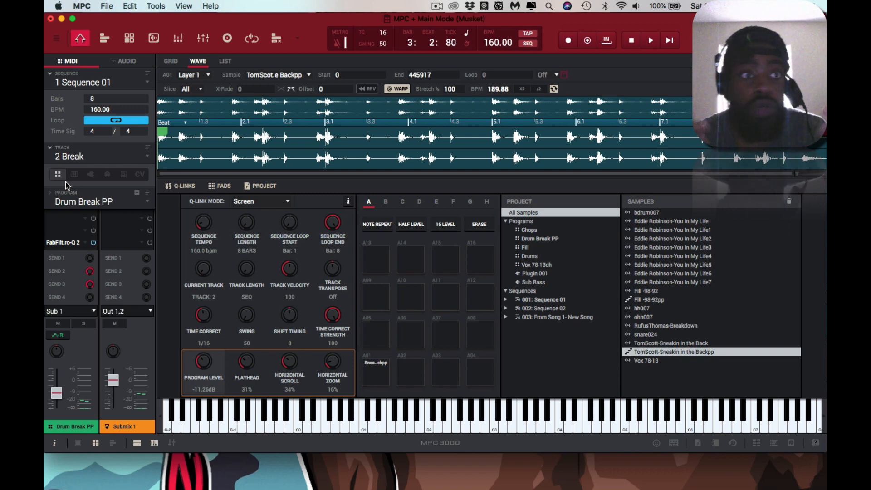
- Show the Track Mute view for sequence 3, From Song 1- New Song
left_click(277, 40)
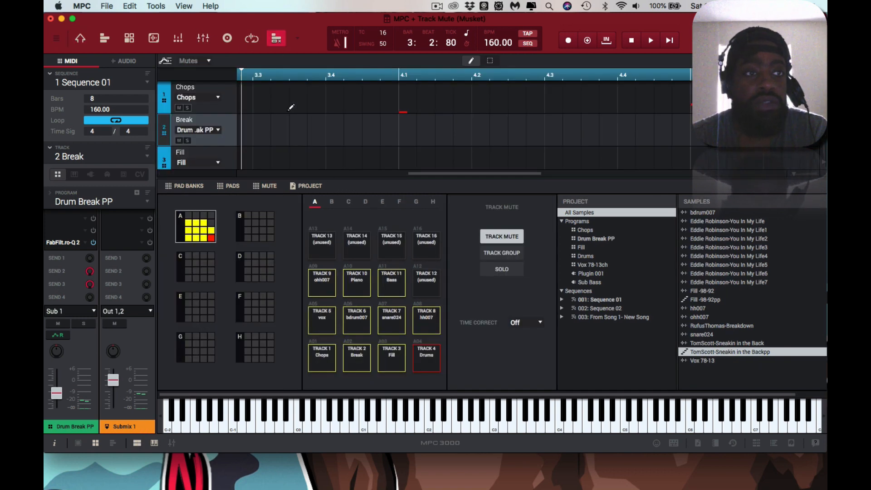
left_click(145, 87)
left_click(140, 116)
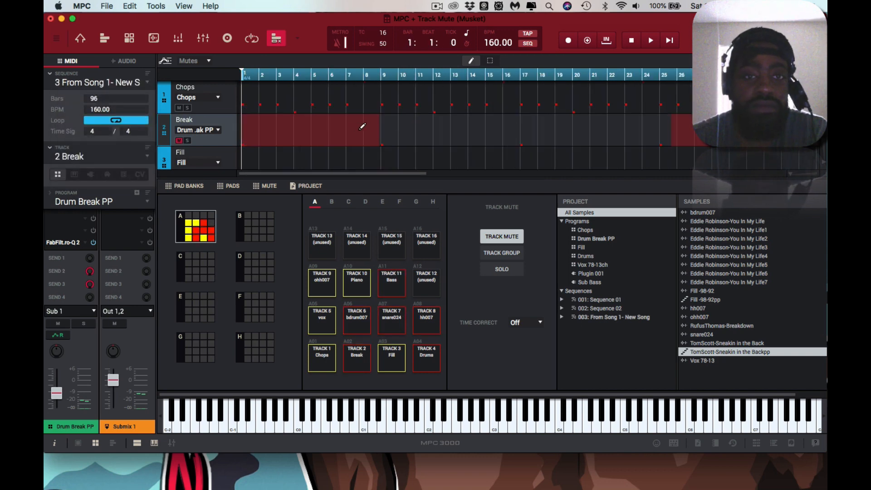
- Select the Break track's Mute: OFF event around bar 9 and move it slightly to the right on the timeline
left_click(490, 61)
mouse_move(380, 145)
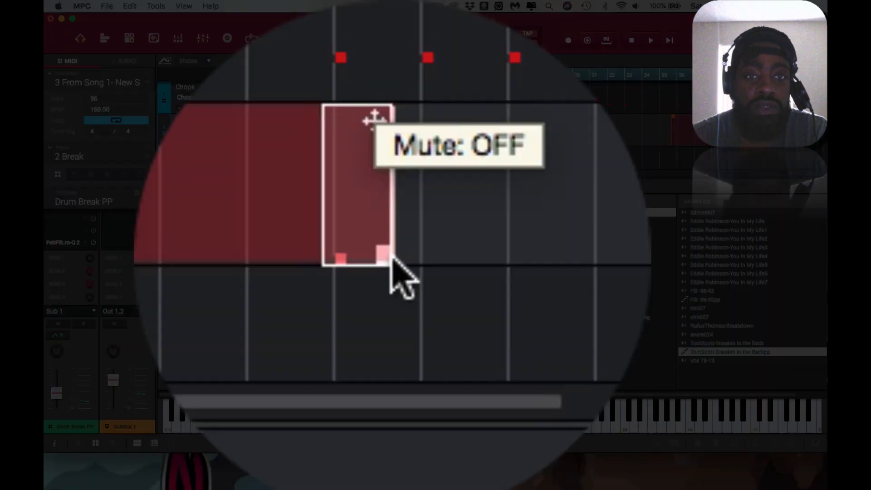
left_click_drag(384, 143, 399, 141)
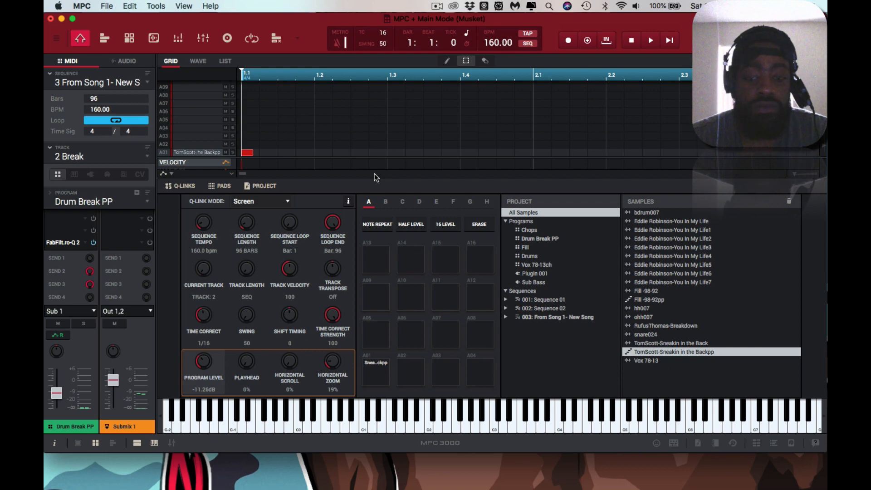
- Switch to the Chops track and show the full Eddie Robinson-You In My Life sample in Sample Edit
key("Up")
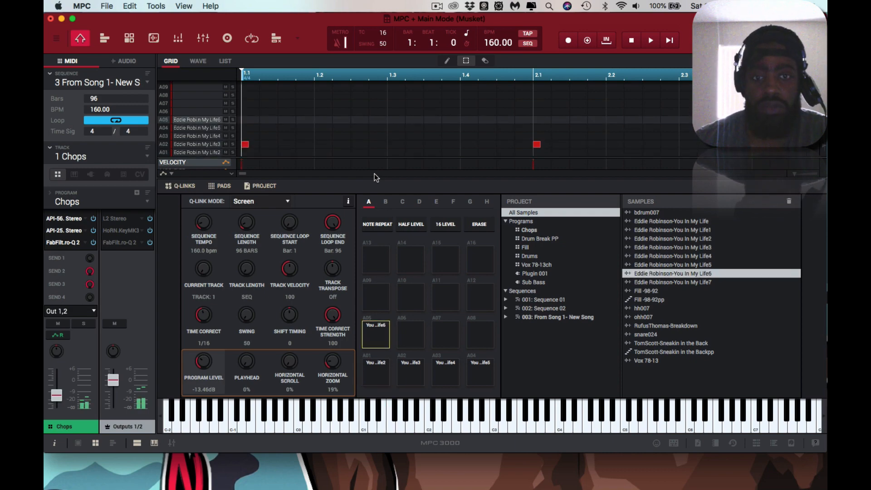
left_click(645, 221)
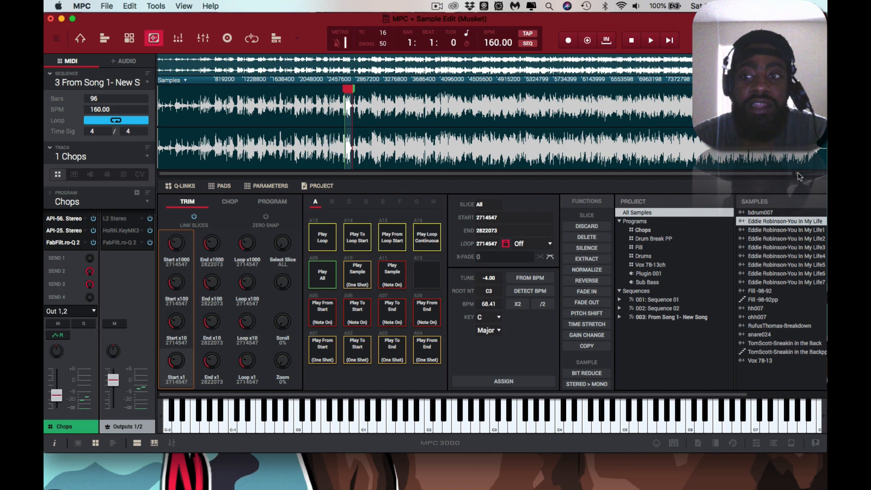
- Inspect the marked region of the Eddie Robinson-You In My Life waveform up close and return to the full sample
mouse_move(797, 173)
left_mouse_down()
mouse_move(816, 178)
mouse_move(804, 180)
left_mouse_up()
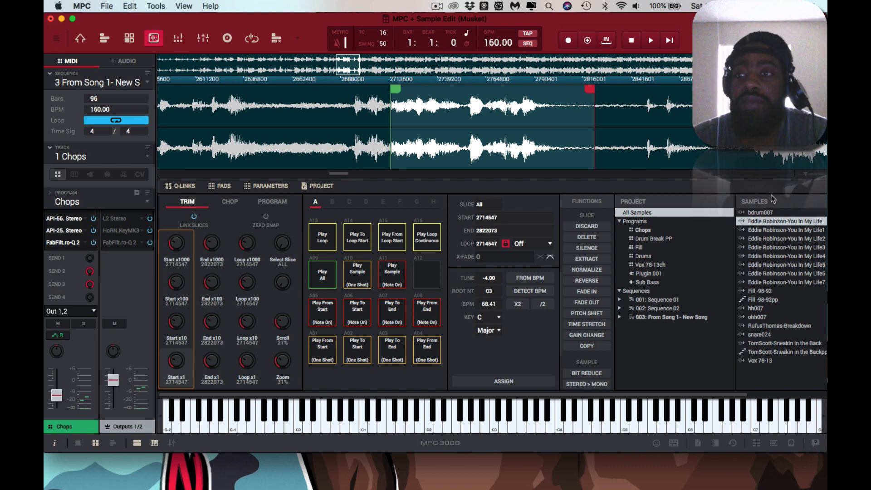
left_click_drag(806, 174, 788, 178)
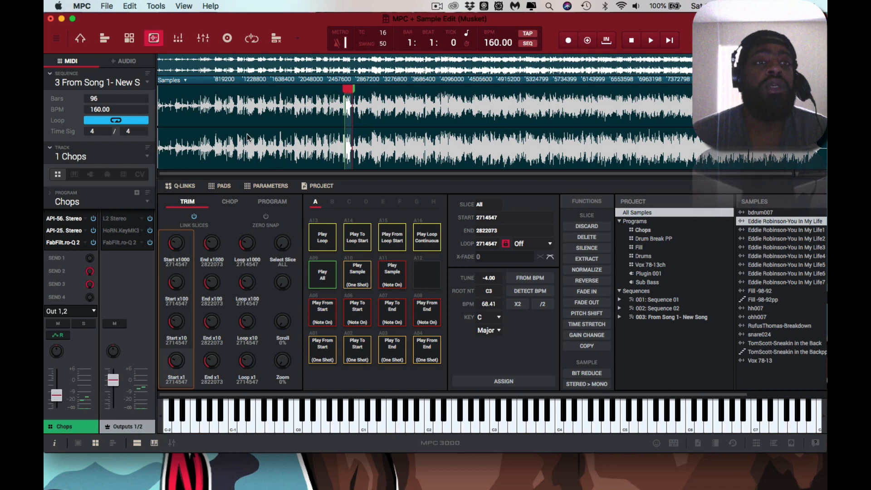
- Solo the Chops program in Main Mode and audition sequence 3, showing about 27 bars in the grid
left_click(84, 40)
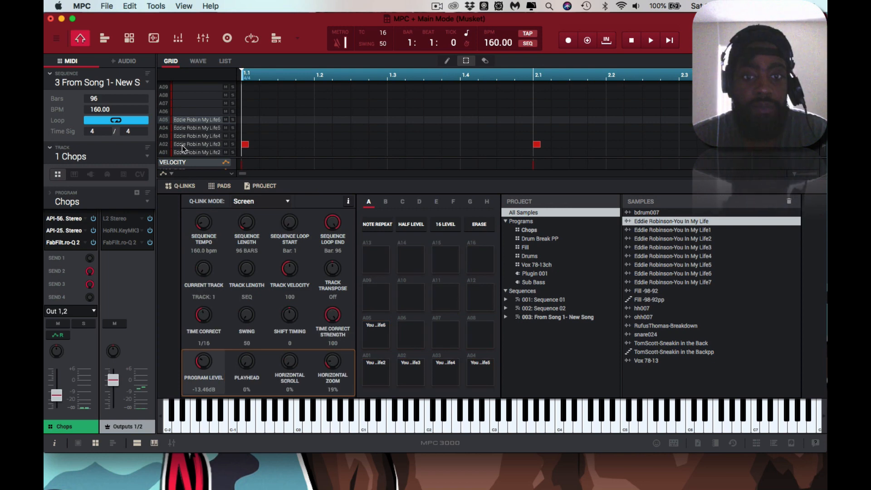
left_click(182, 145)
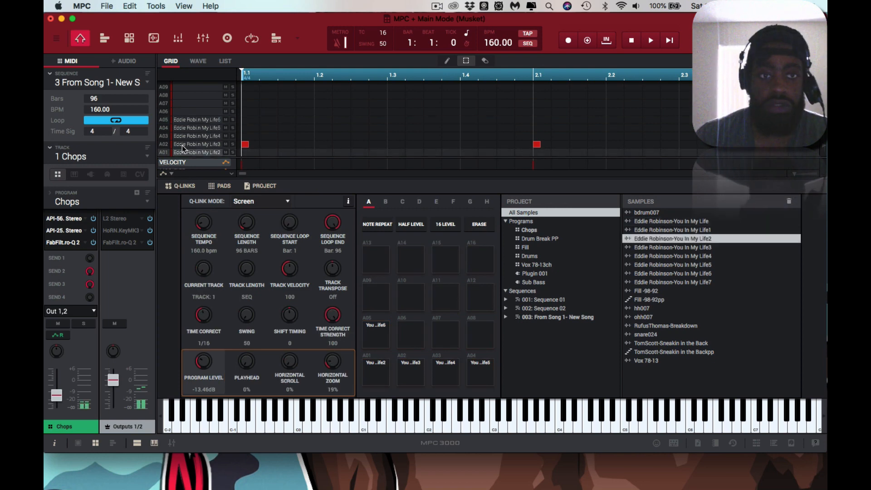
left_click(83, 323)
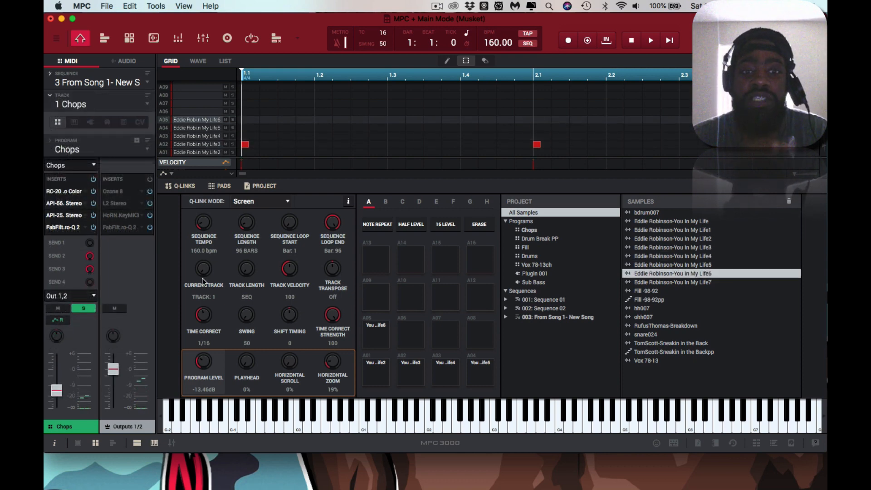
key("space")
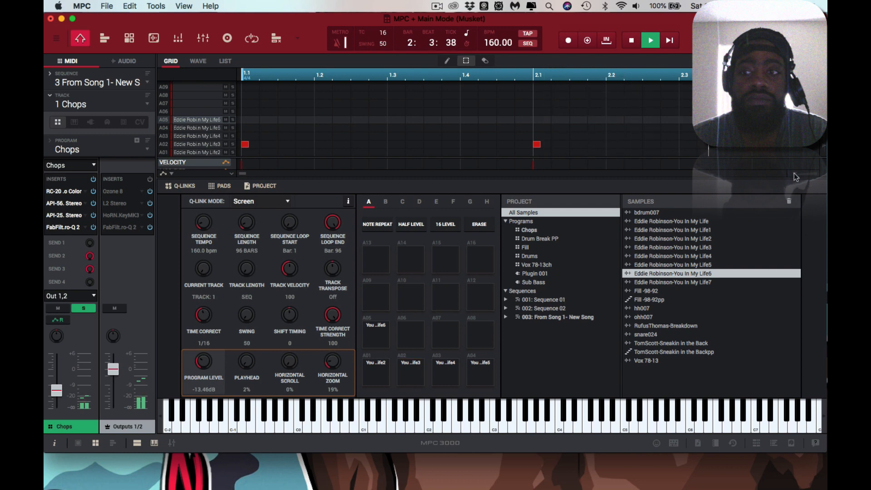
left_click_drag(794, 173, 751, 177)
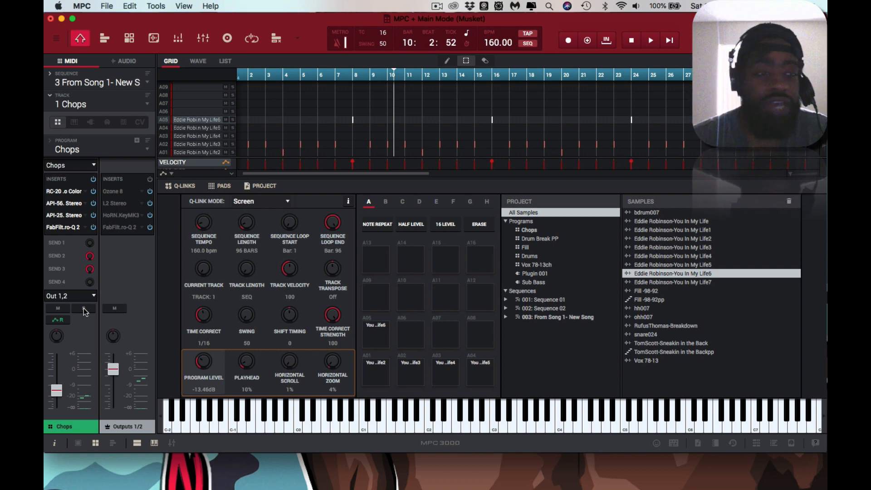
- Solo the Break track's Drum Break PP program and audition the sequence
key("Down")
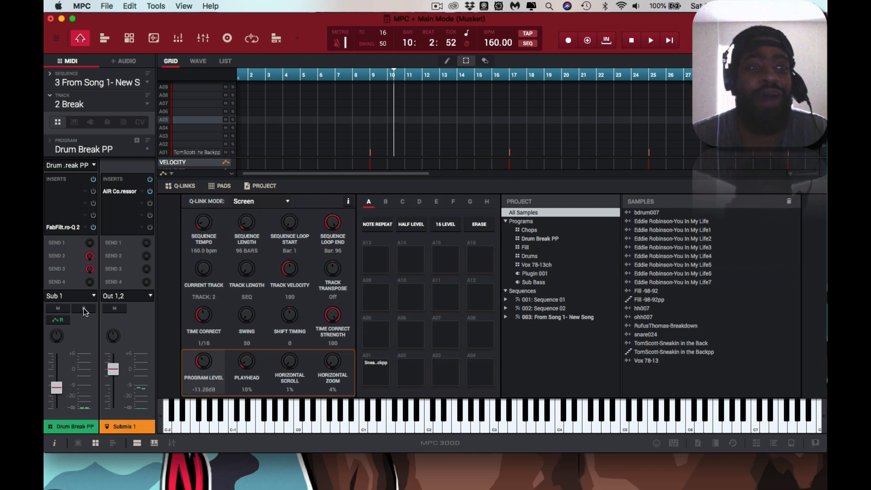
left_click(83, 309)
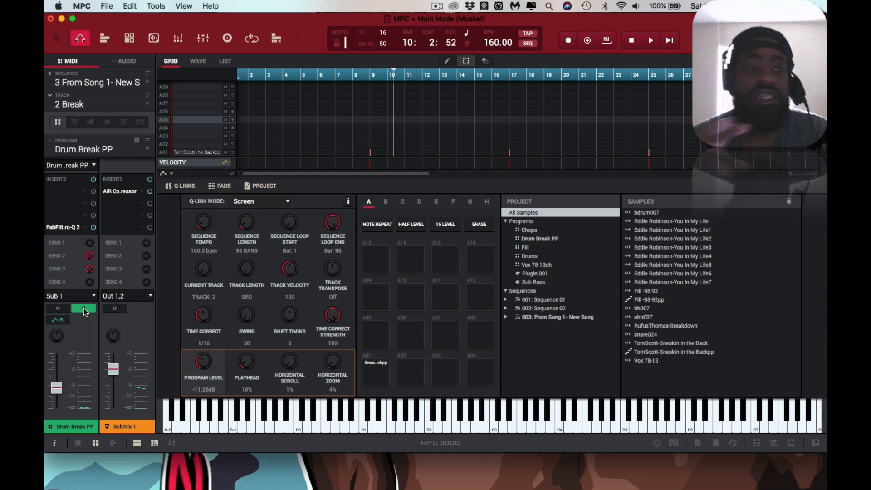
key("space")
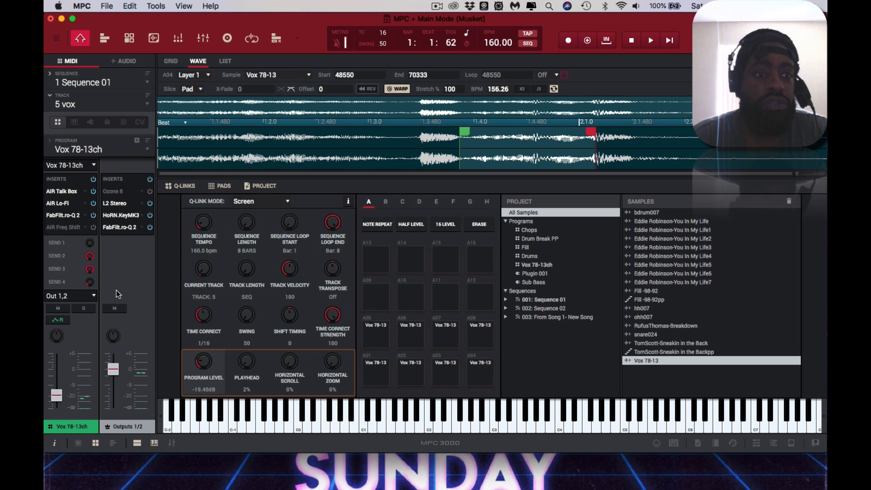
- Mute the vox track in Sequence 01 and audition the sequence without it
left_click(57, 309)
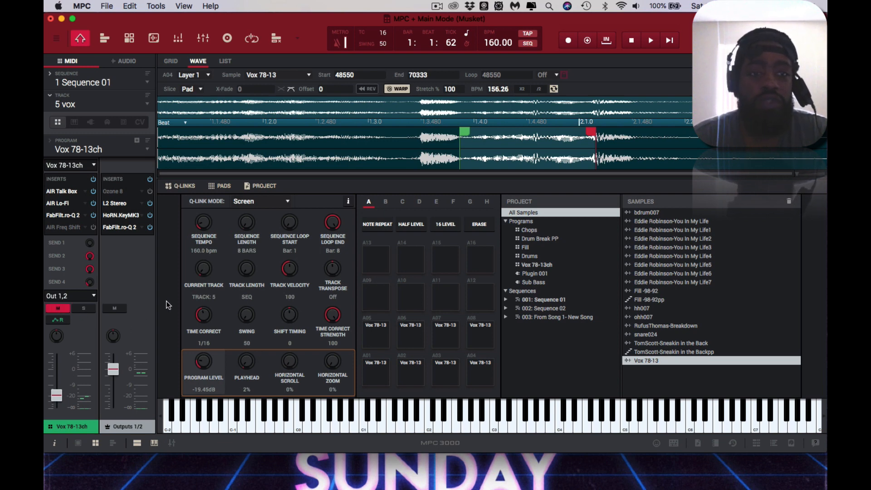
key("space")
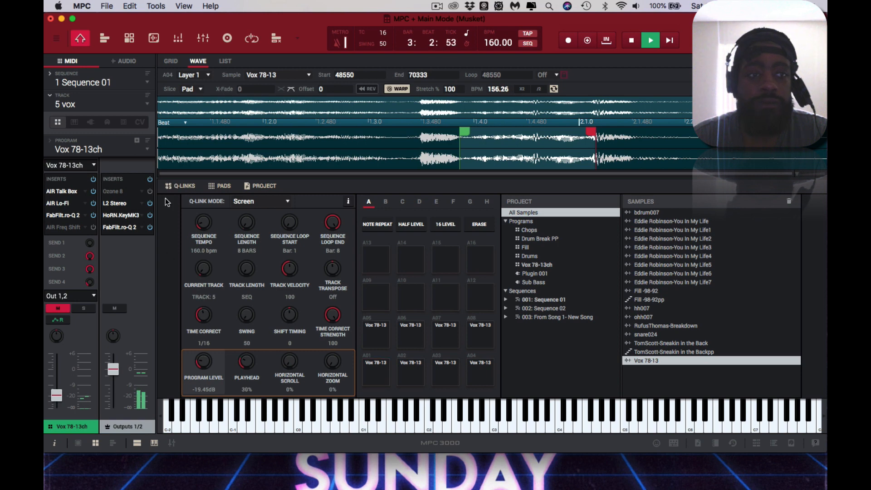
key("space")
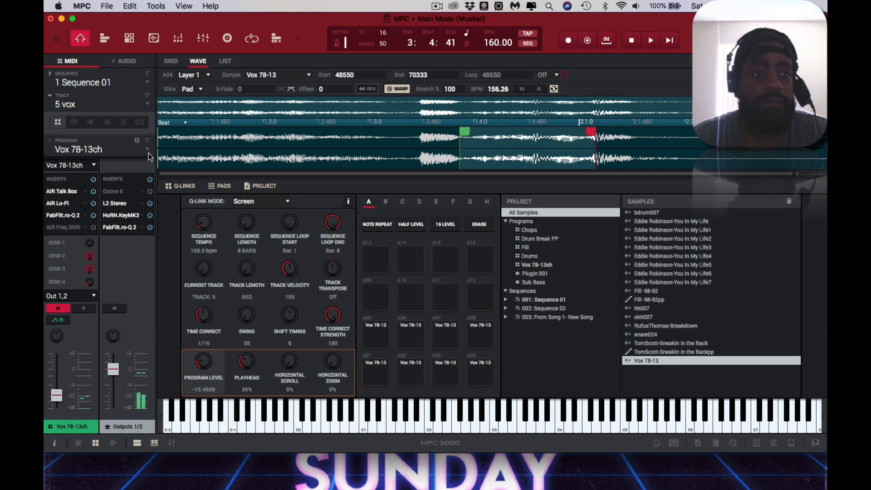
- Unmute the ohh007 track and audition Sequence 01 with it
left_click(62, 311)
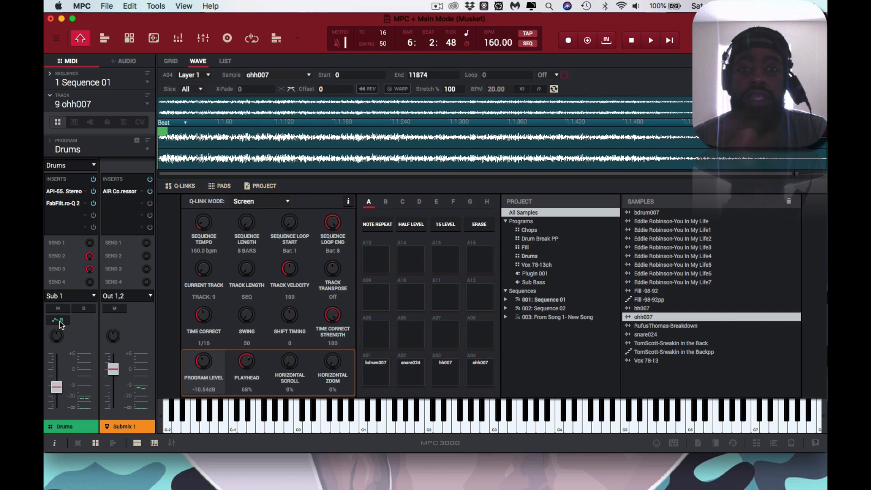
key("space")
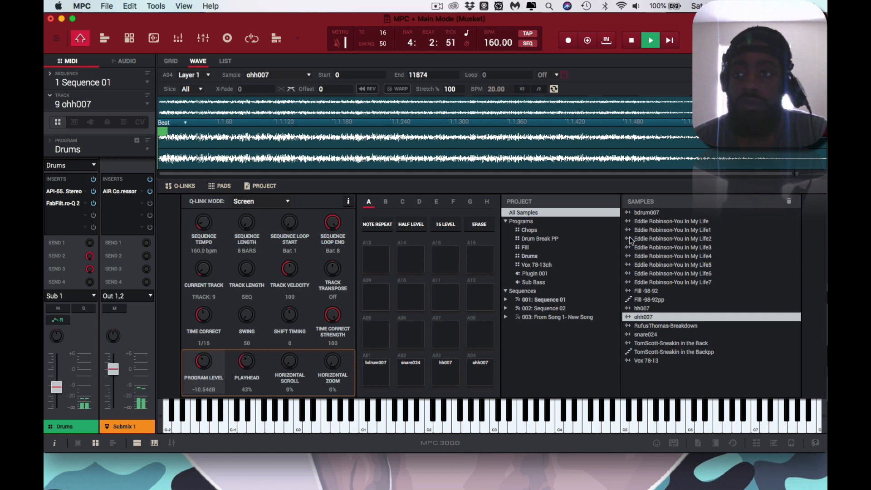
left_click_drag(798, 173, 752, 175)
key("space")
- Switch to the Piano track, open its Mini Grand plugin and unmute the track
key("Down")
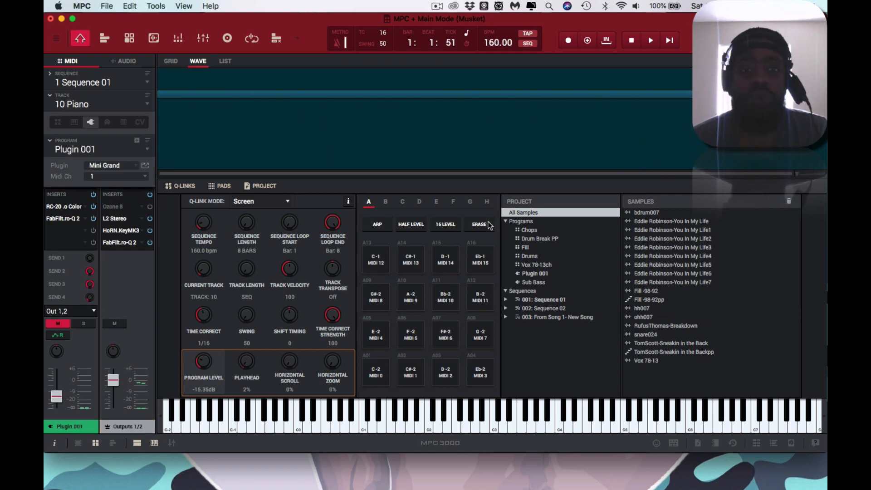
left_click(145, 166)
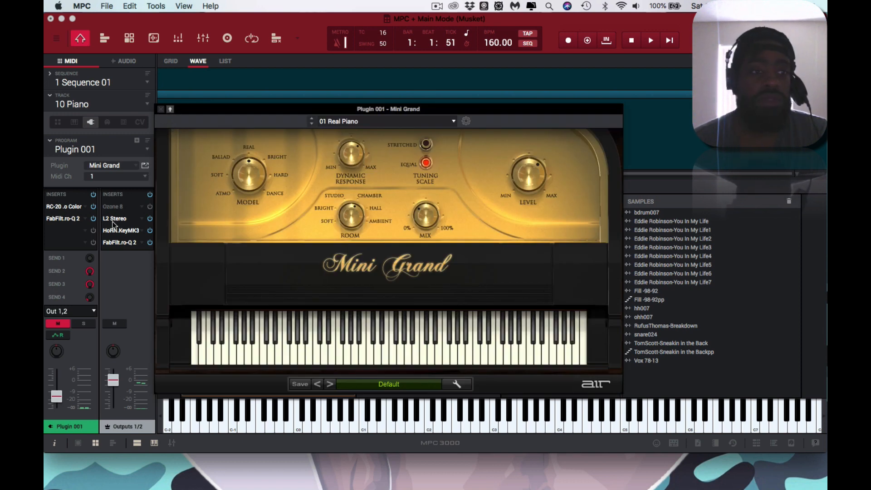
left_click(65, 323)
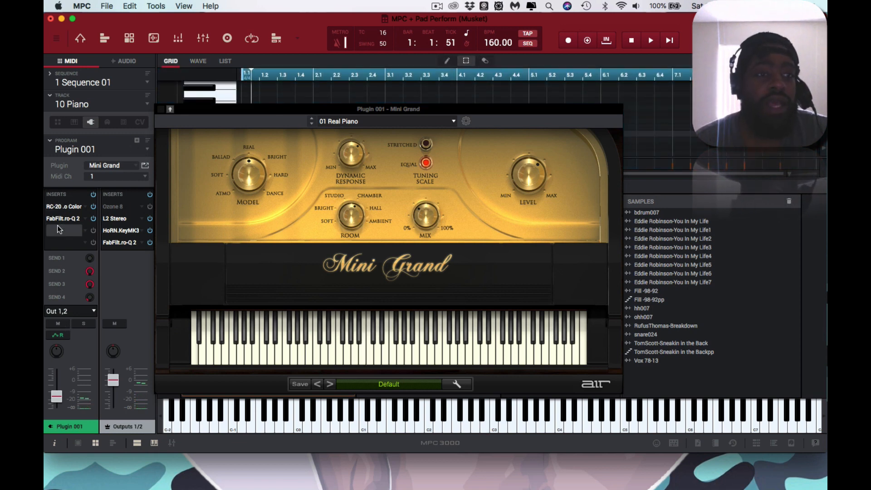
- Examine the Piano track's RC-20 and FabFilter inserts, comparing the sound with the effects bypassed and enabled
double_click(57, 207)
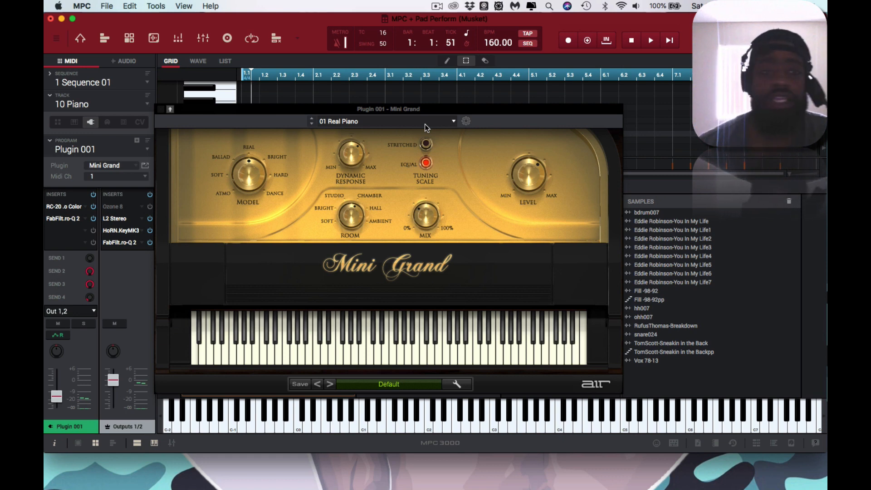
left_click(93, 206)
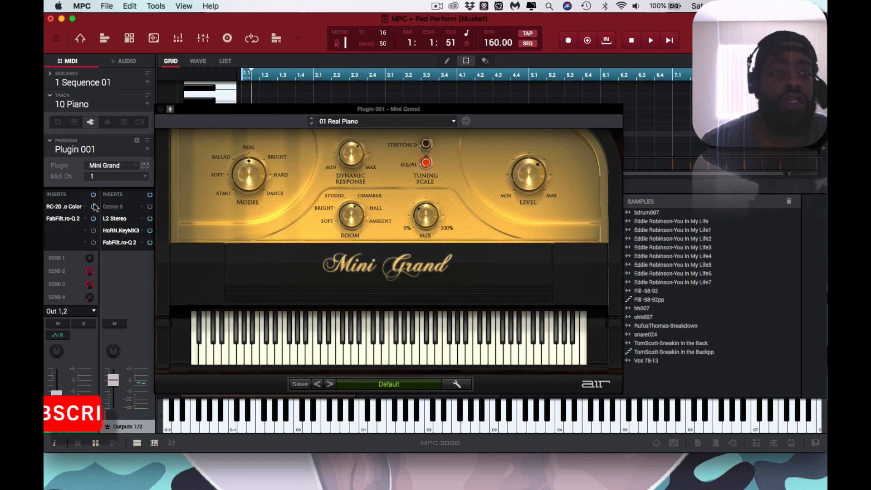
left_click(93, 207)
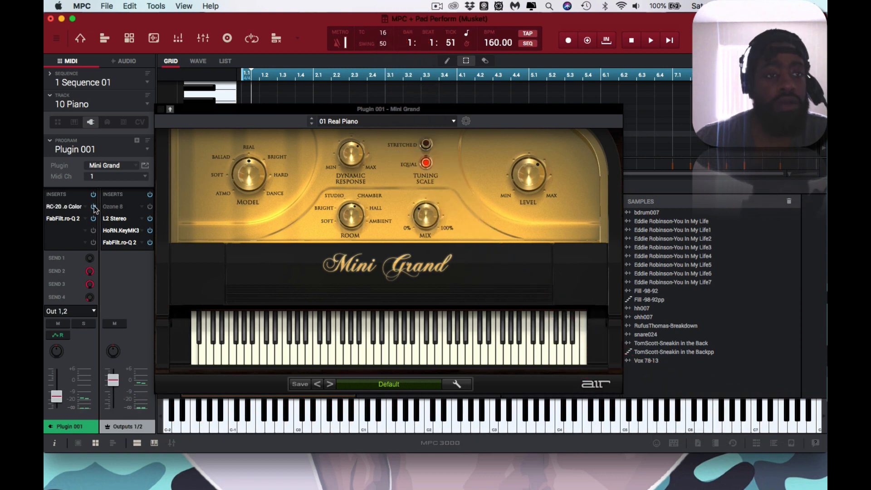
left_click(94, 206)
left_click(94, 206)
left_click(93, 195)
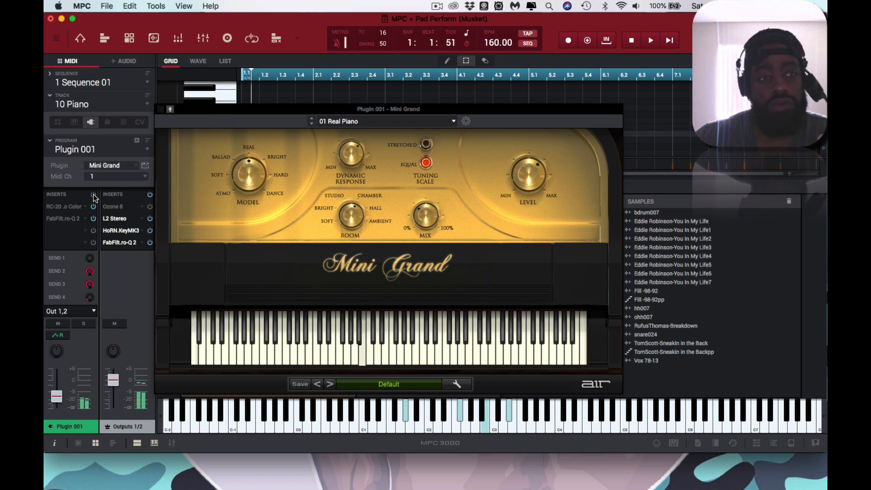
left_click(93, 195)
left_click(74, 218)
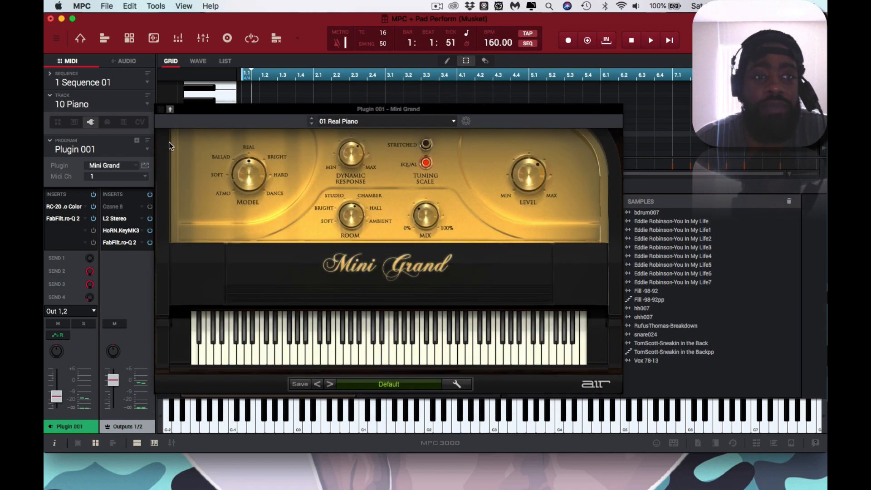
- Close the Mini Grand window and audition the Piano part with its notes shown in an enlarged grid
left_click(162, 110)
key("space")
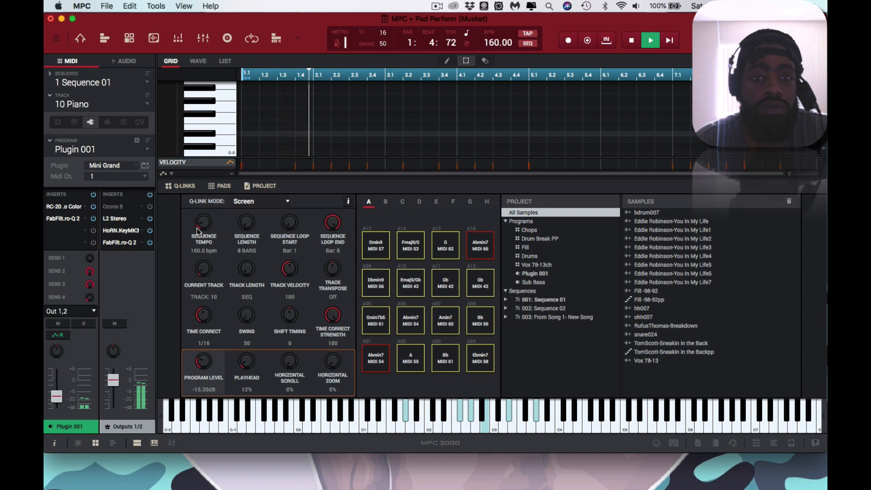
left_click(135, 444)
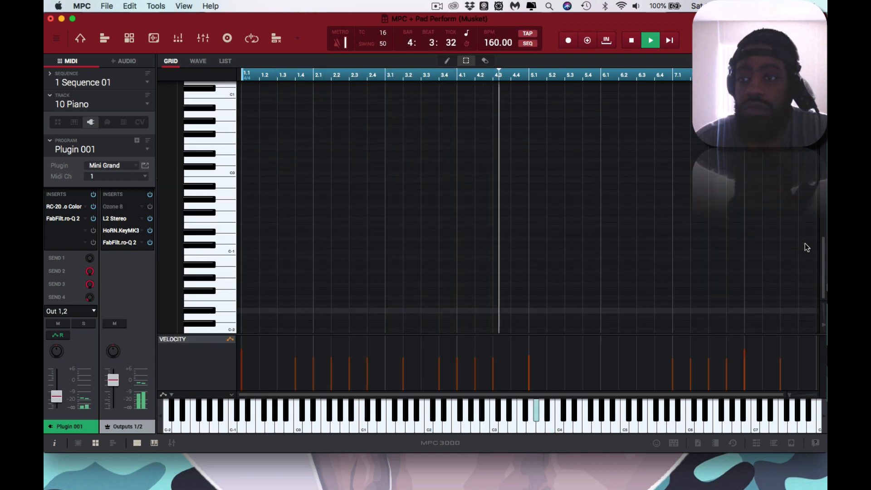
scroll(805, 243, "up", 10)
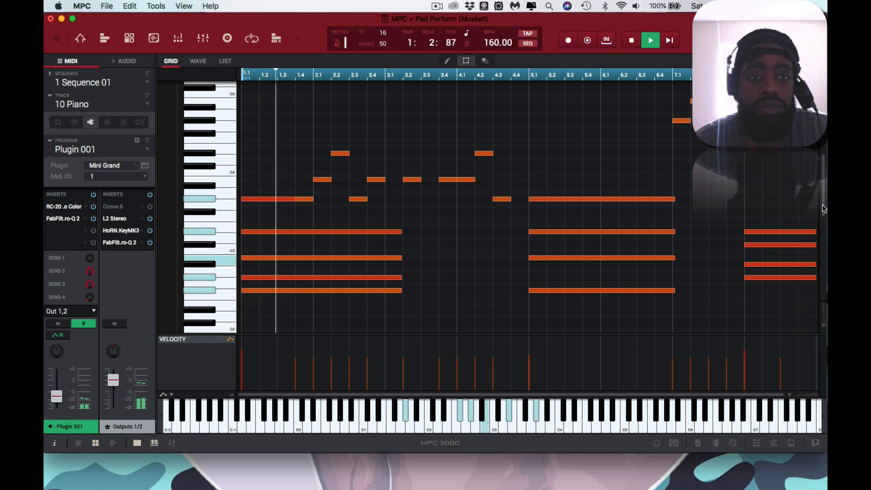
key("space")
- Switch to the Bass track, unmute it and open its Bassline plugin
key("Down")
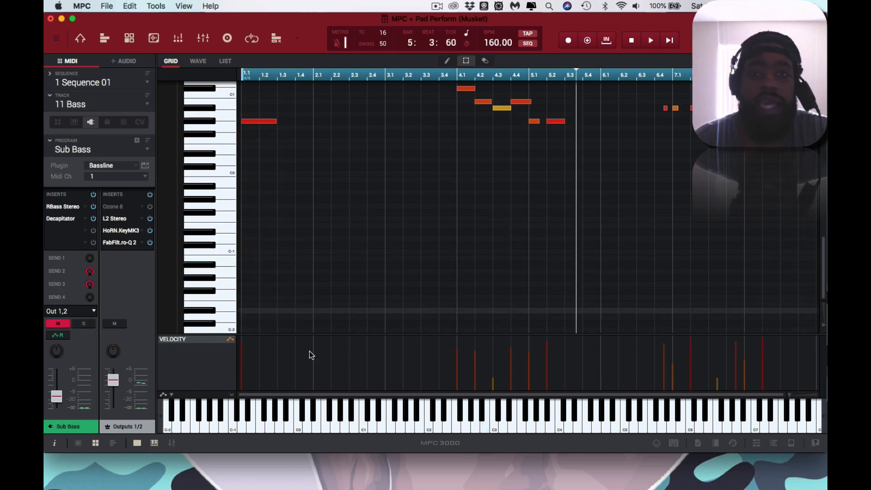
left_click(64, 324)
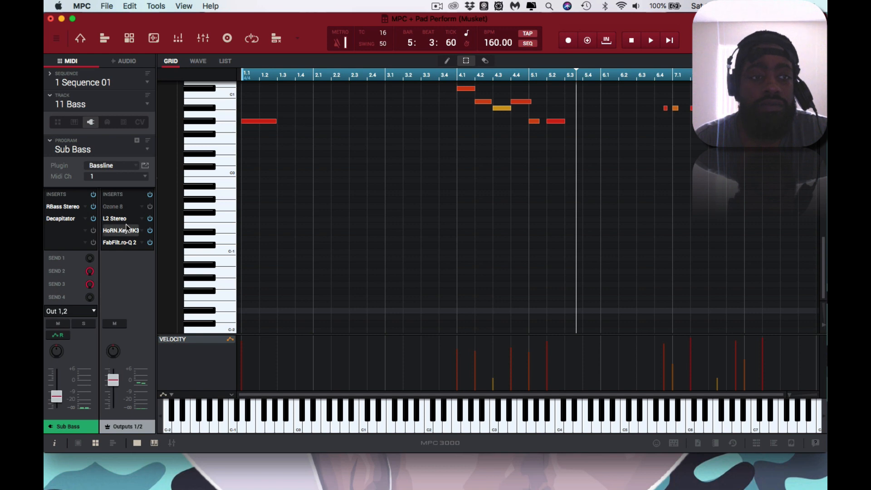
left_click(146, 166)
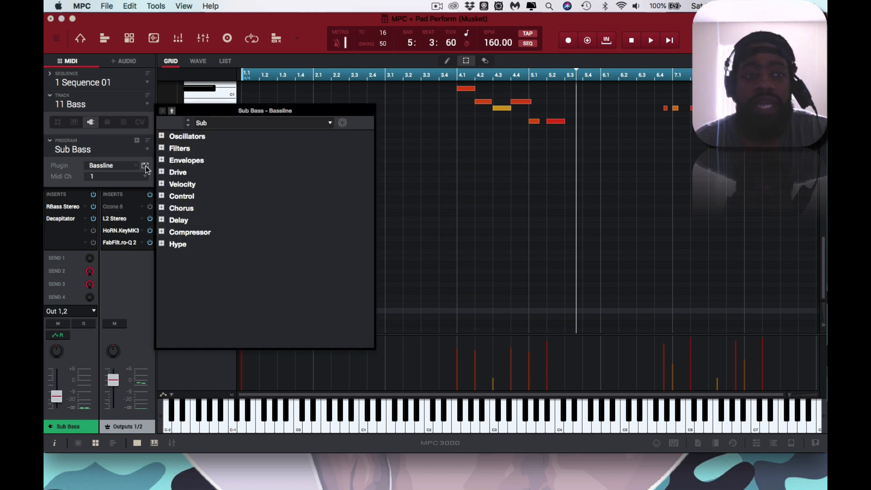
- Browse Bassline's preset categories, including Sub and Preview
left_click(211, 124)
mouse_move(227, 238)
mouse_move(226, 195)
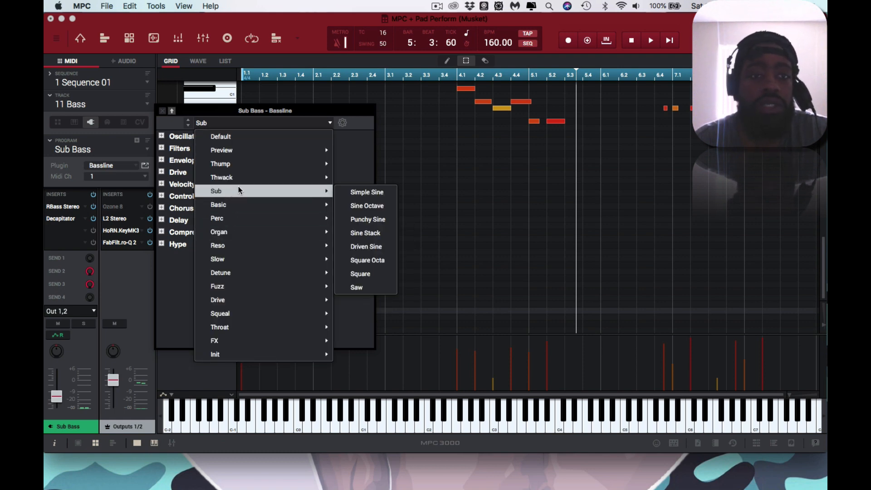
mouse_move(223, 152)
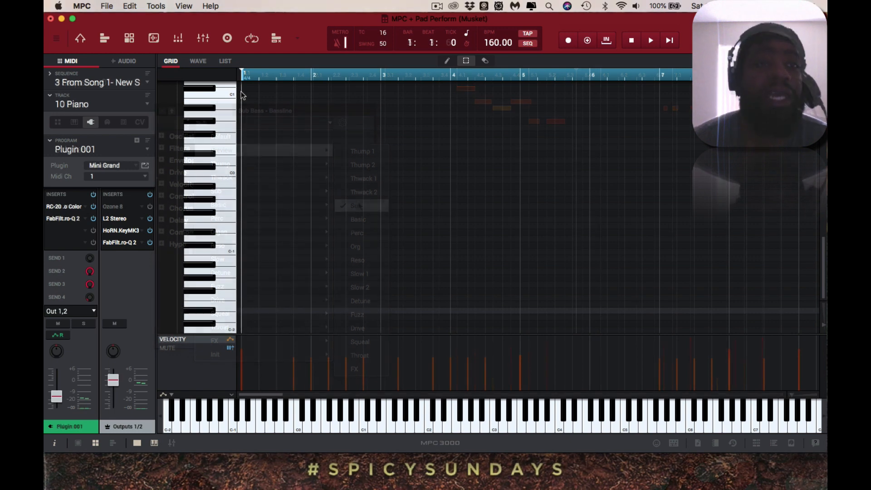
- Show the Channel Mixer for sequence 3, enlarged to reveal the full channel strips, and lower the computer's volume
left_click(204, 39)
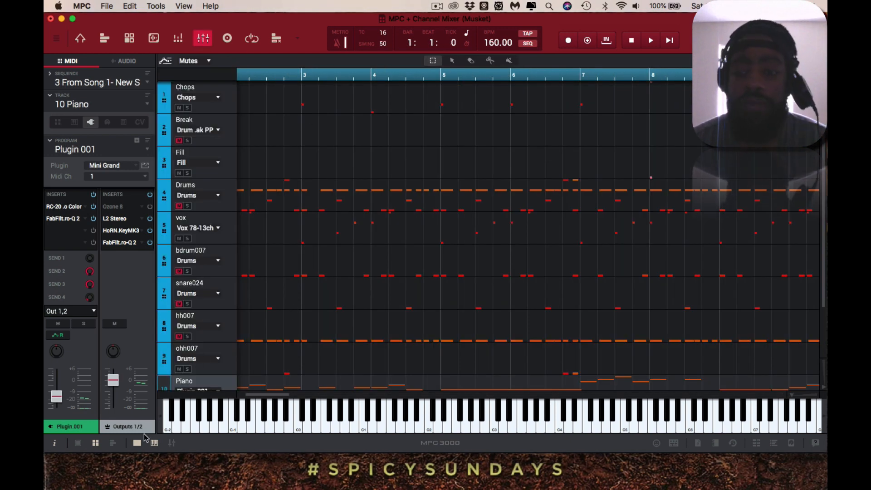
key("XF86AudioLowerVolume")
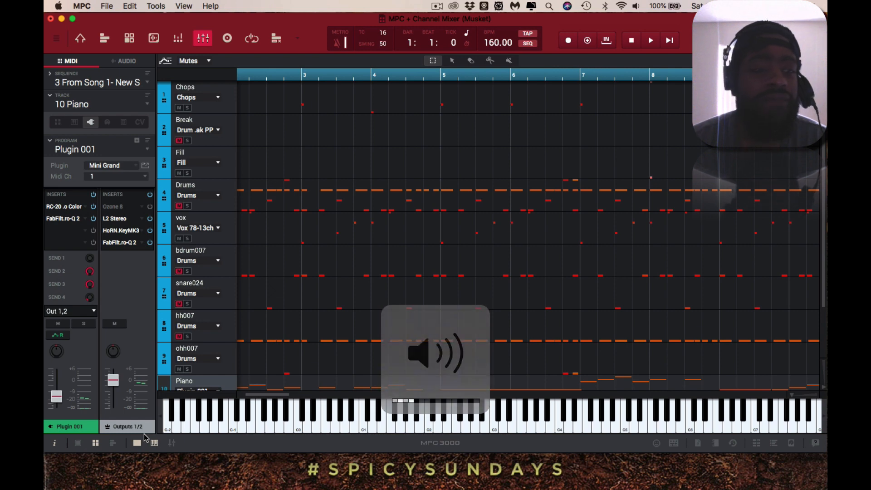
left_click(137, 443)
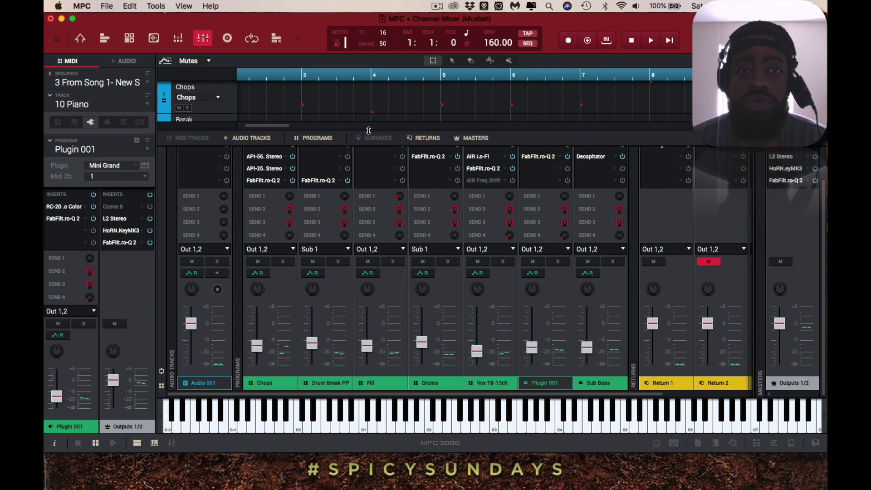
left_click_drag(368, 131, 368, 81)
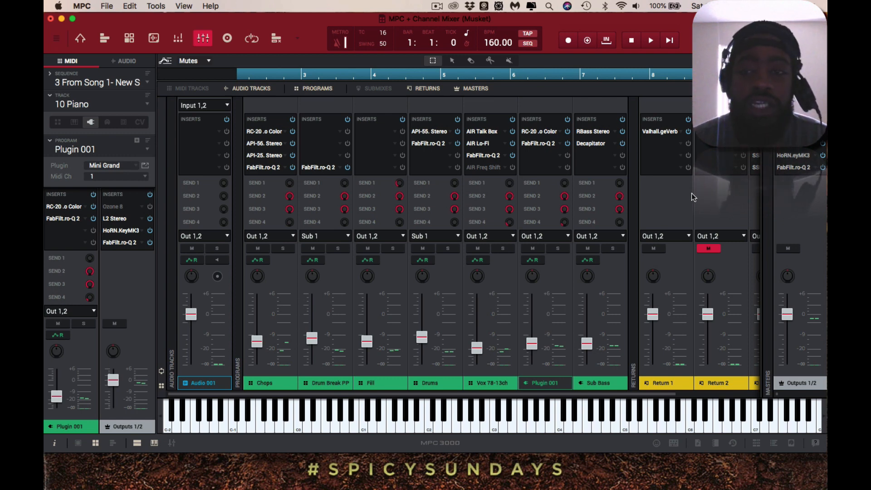
- Display the mixer's submix channels, and switch the view back to the return channels
scroll(704, 189, "right", 5)
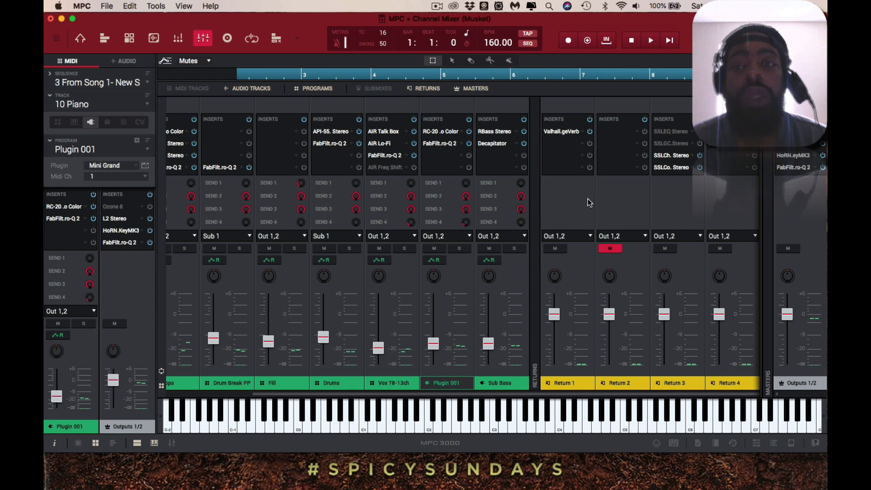
left_click(371, 89)
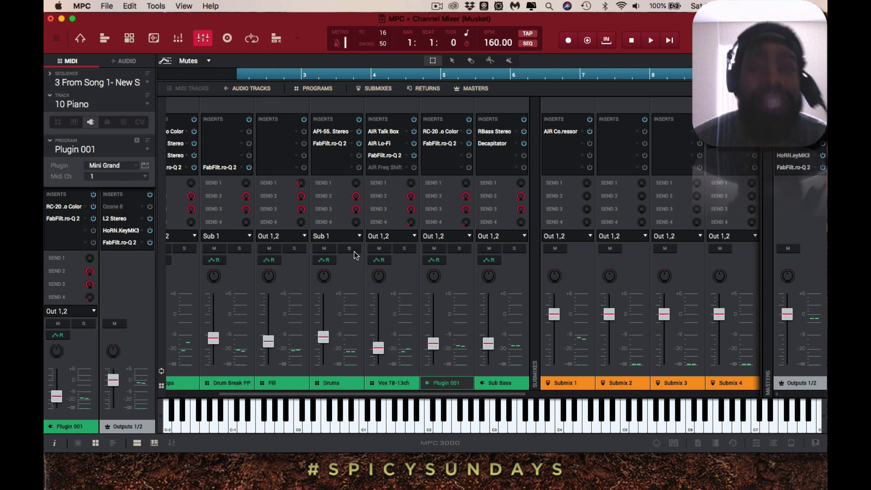
left_click(428, 91)
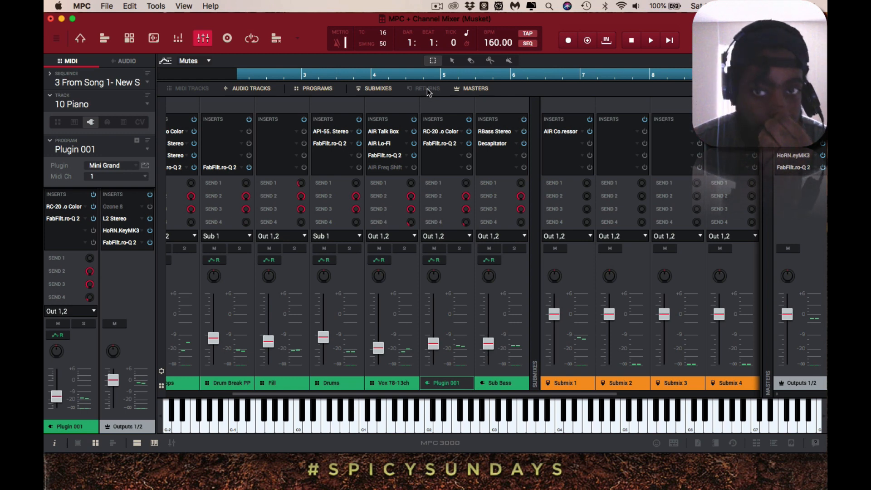
left_click(380, 89)
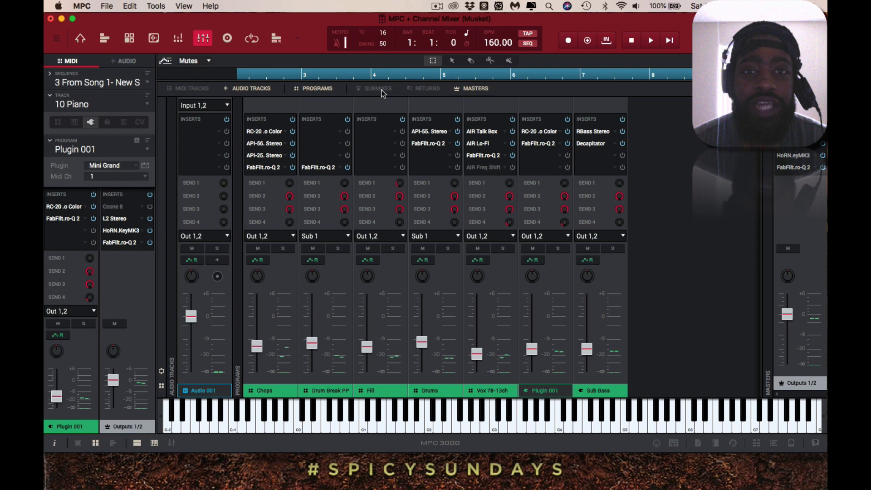
left_click(421, 90)
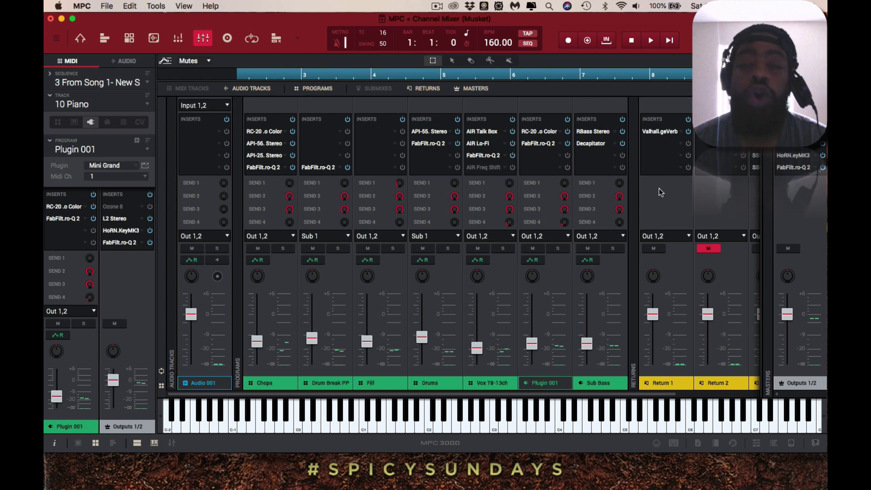
- Examine the four return channels and their insert effects alongside the program channels
scroll(658, 189, "right", 3)
scroll(658, 189, "right", 3)
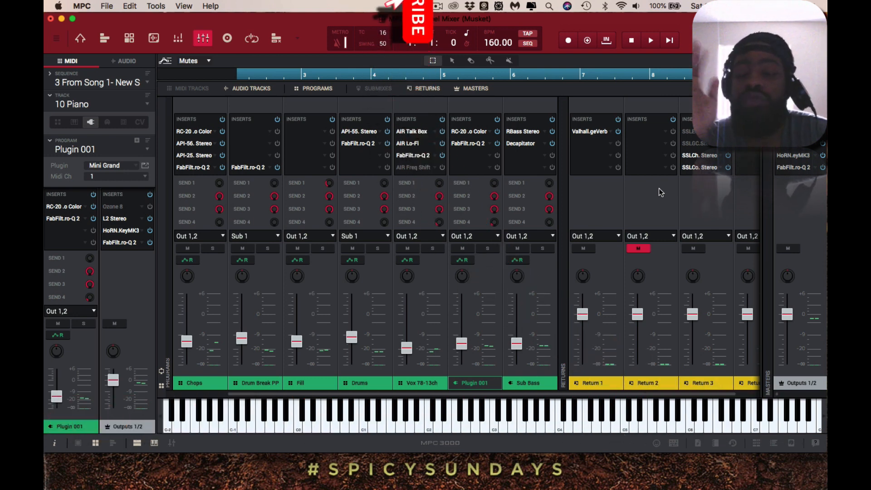
scroll(644, 189, "right", 3)
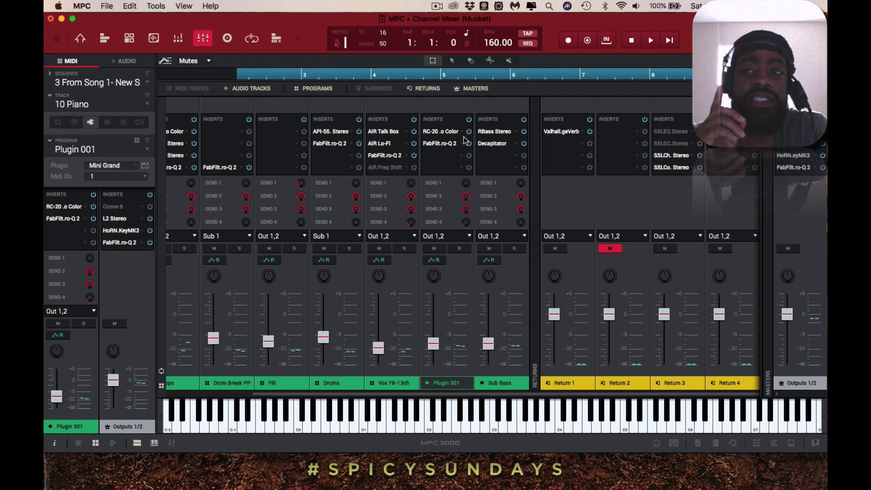
scroll(590, 186, "left", 3)
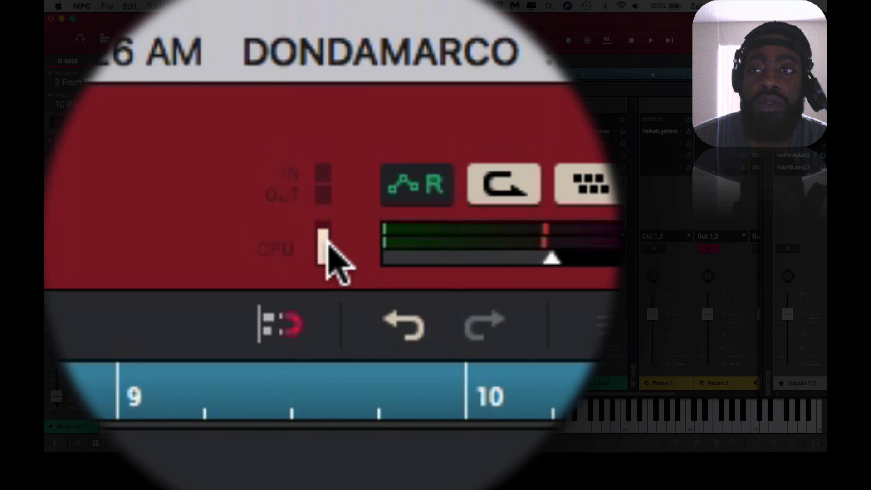
- Check the CPU meter and play back sequence 3 while watching the channel levels
mouse_move(328, 243)
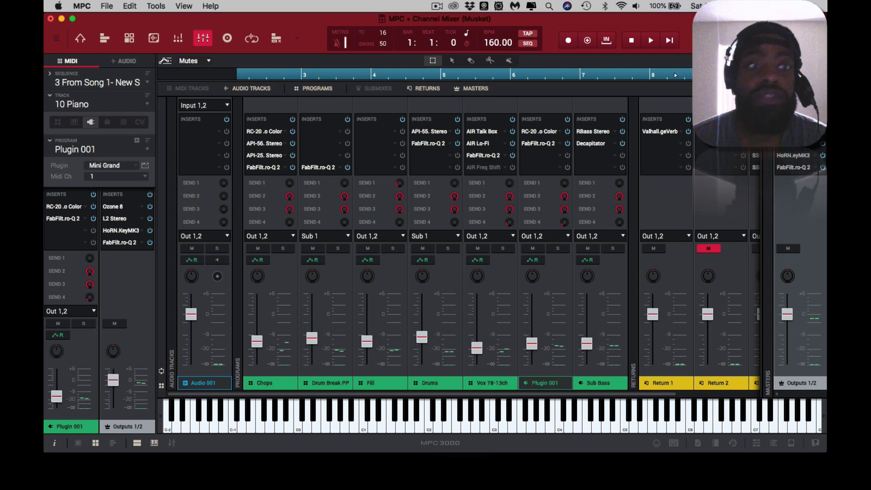
key("space")
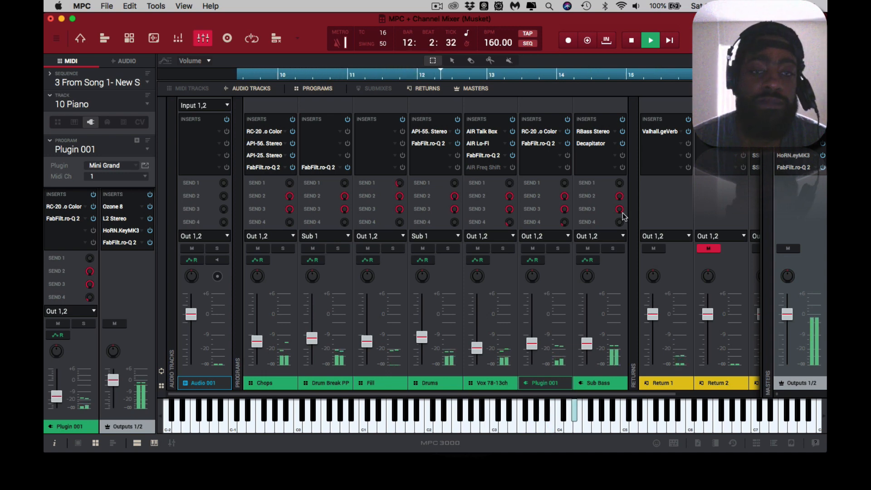
key("space")
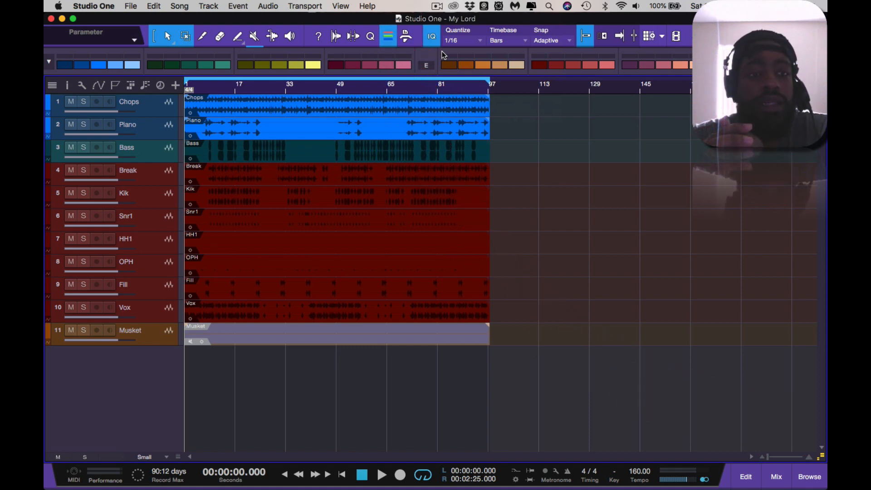
- Review the mixer channels of the My Lord song in Studio One, and close the mixer
left_click(777, 483)
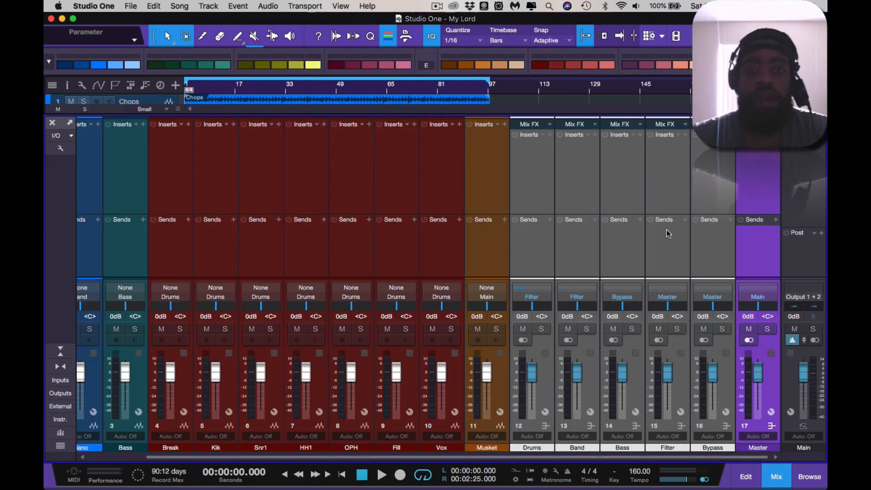
left_click(776, 479)
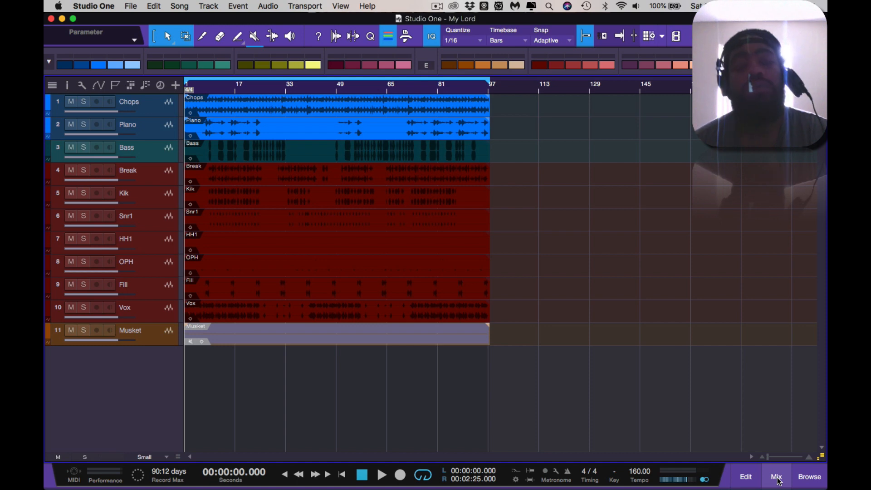
- Play the separate tracks and check the Main channel's peak level in the mixer
key("space")
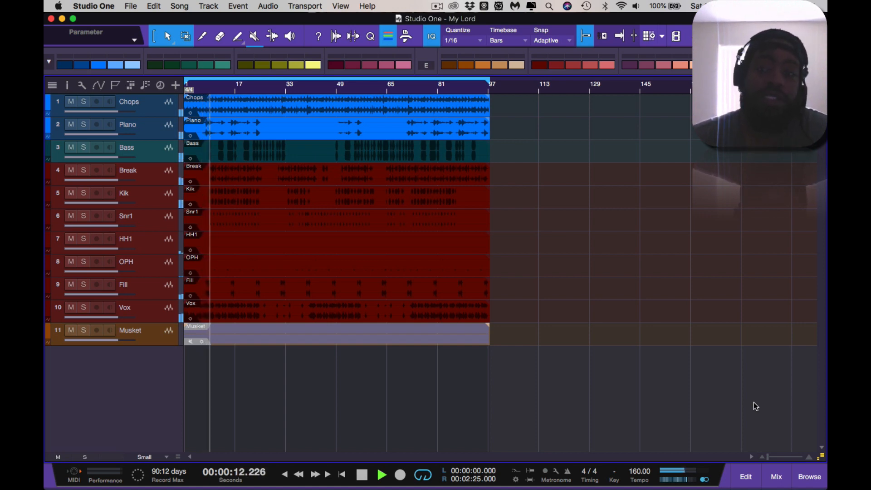
left_click(775, 479)
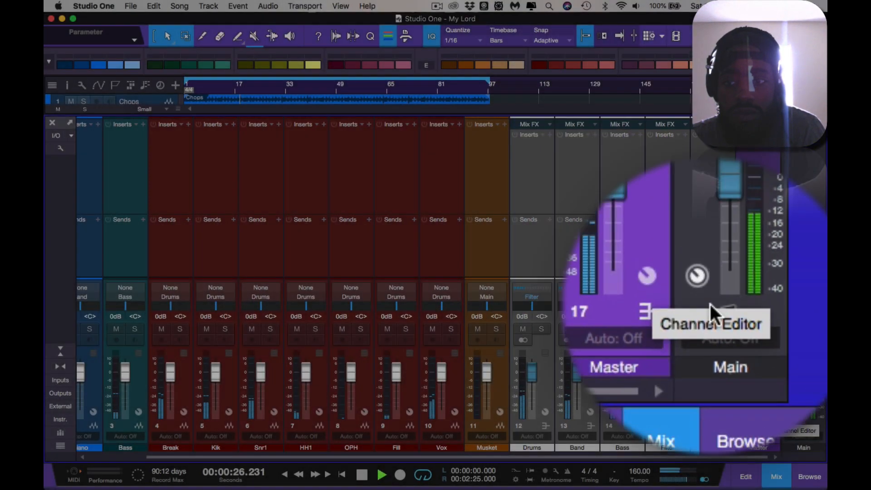
key("space")
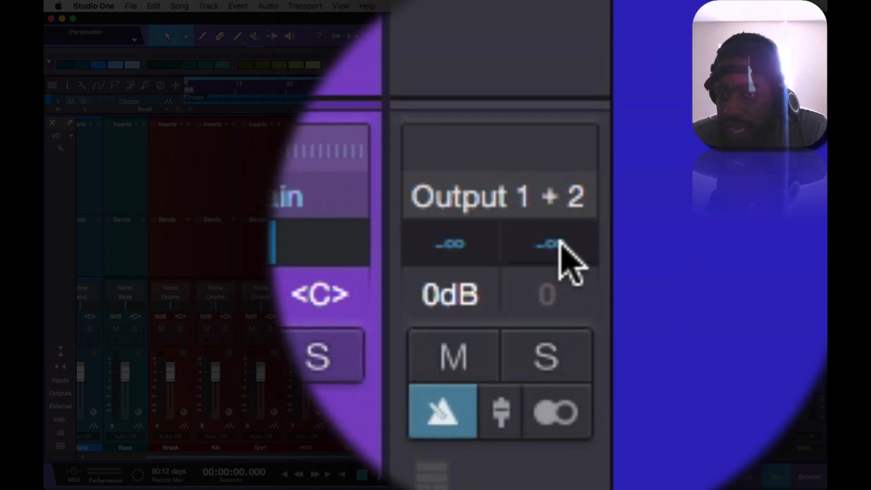
mouse_move(542, 243)
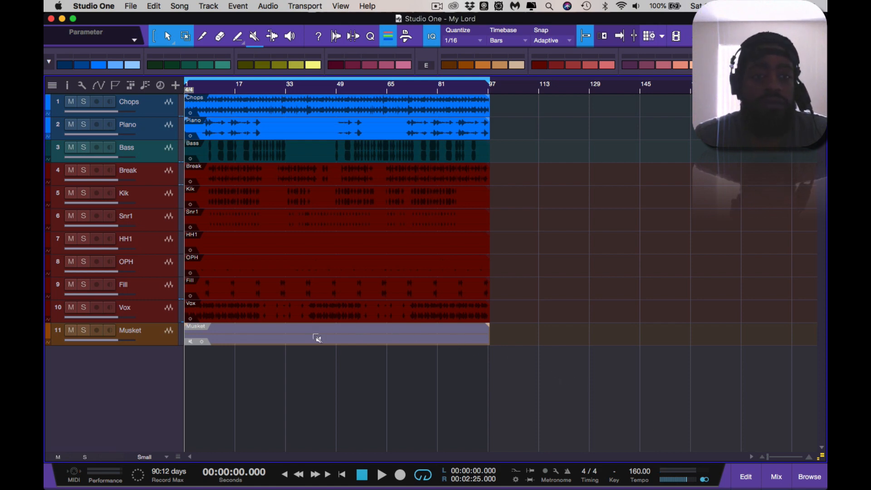
- Unmute the Musket event, mute the events on all other tracks, and set the track height to Normal to inspect Musket's waveform
left_click(322, 340)
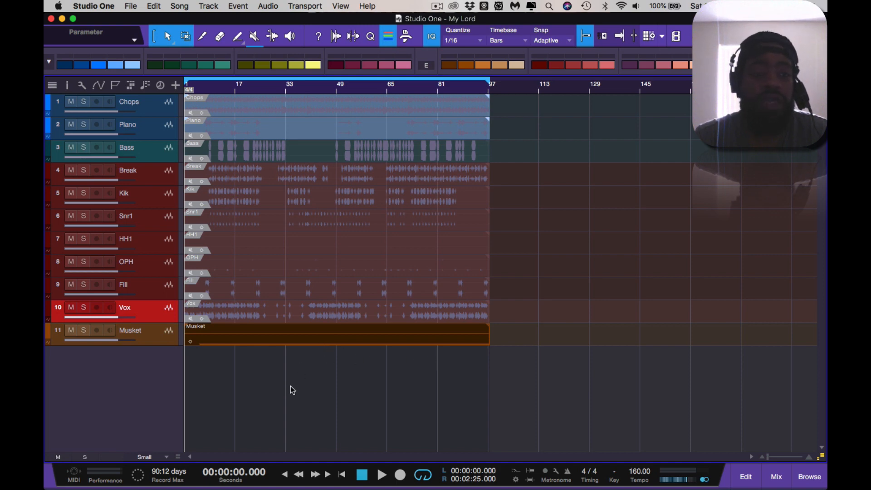
left_click(167, 461)
left_click(152, 408)
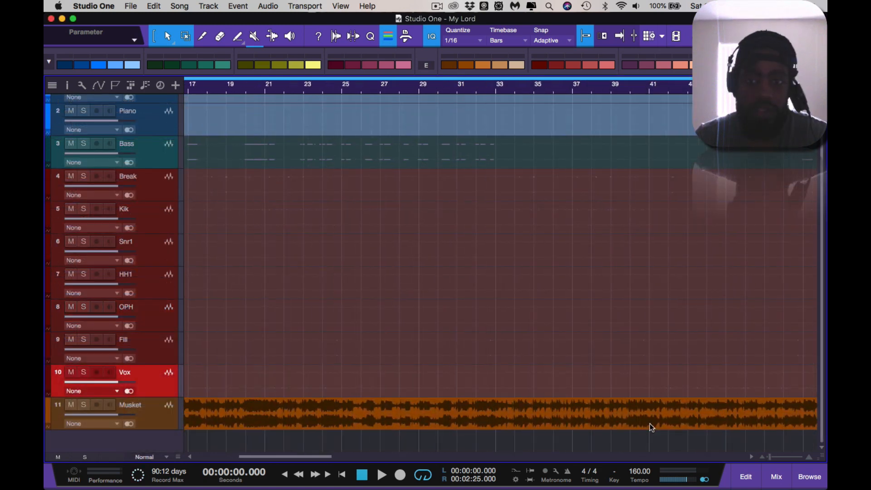
scroll(651, 427, "up", 5)
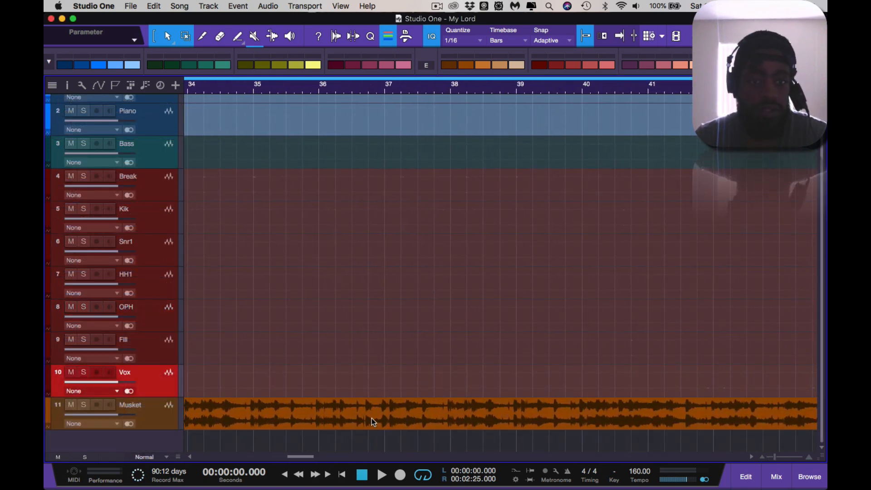
scroll(368, 419, "down", 8)
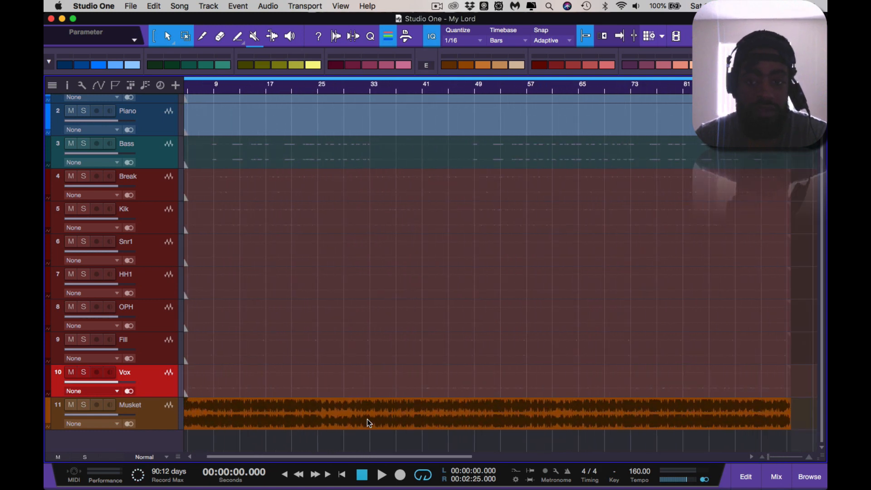
scroll(367, 419, "down", 4)
scroll(367, 419, "up", 4)
scroll(368, 419, "left", 4)
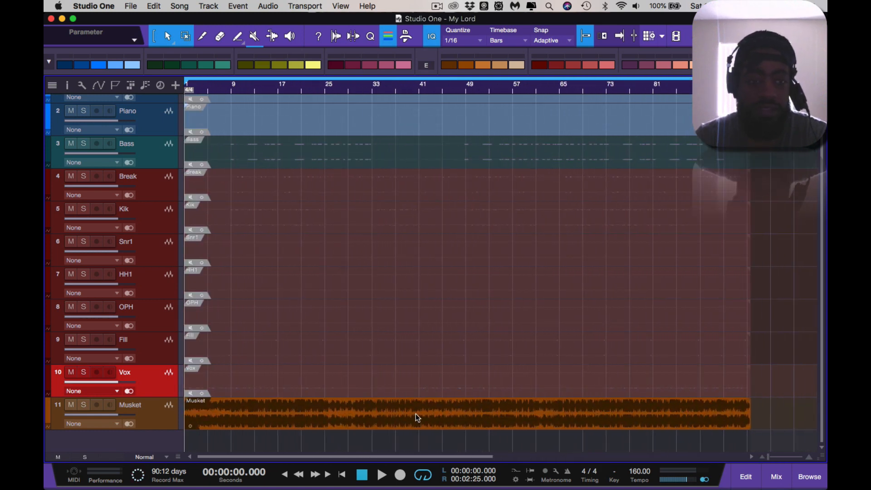
- Play the Musket track and check the Main output's peak level in the mixer before returning to the arrangement
key("space")
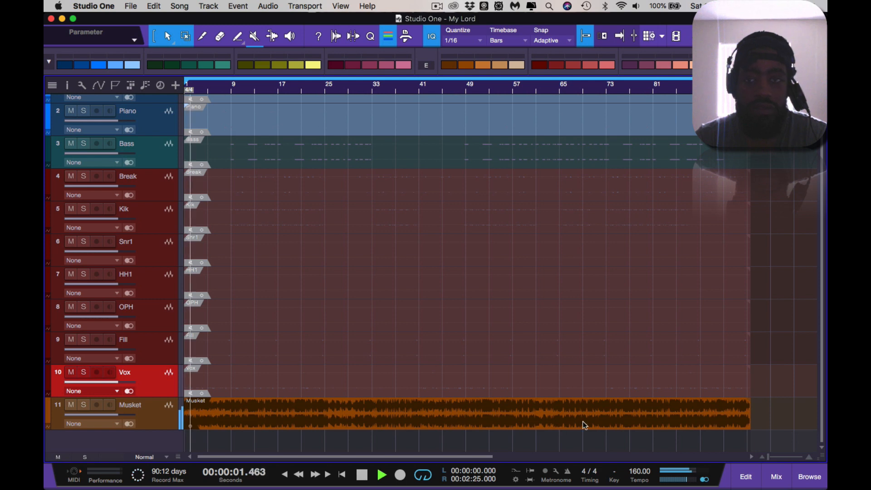
left_click(777, 477)
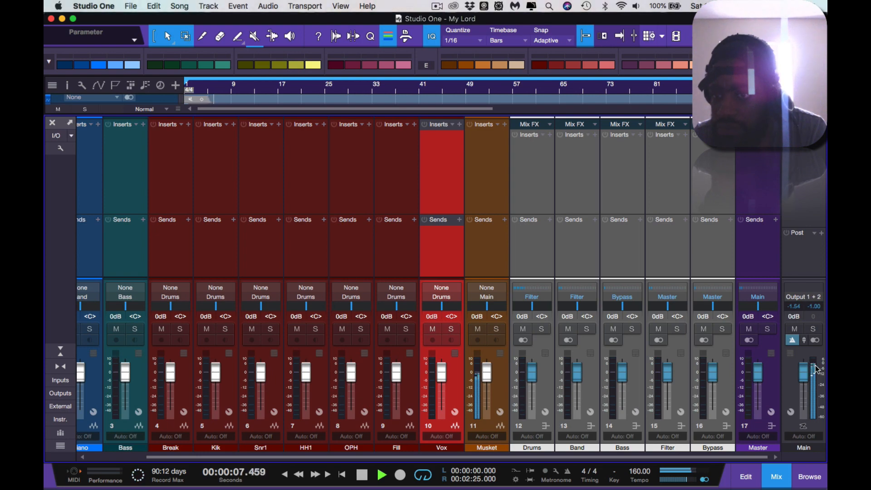
mouse_move(814, 368)
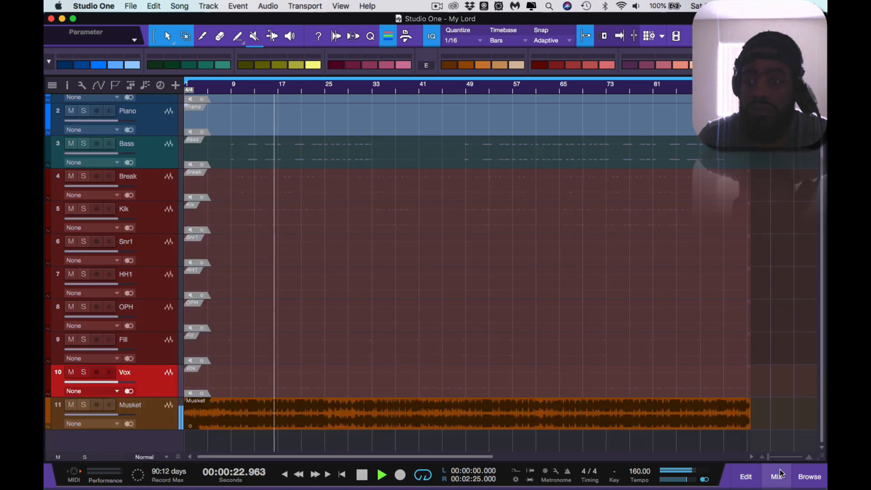
left_click(783, 474)
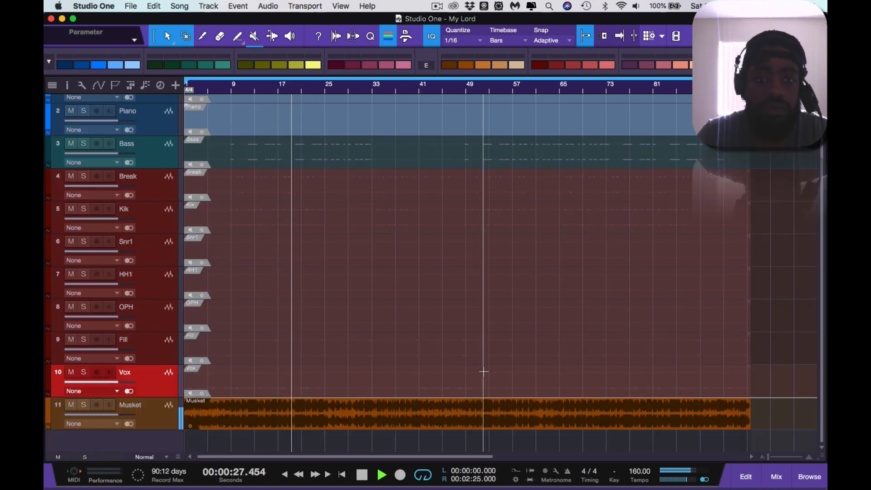
- Examine the Musket waveform along the whole song at different magnifications during playback
scroll(483, 372, "right", 10)
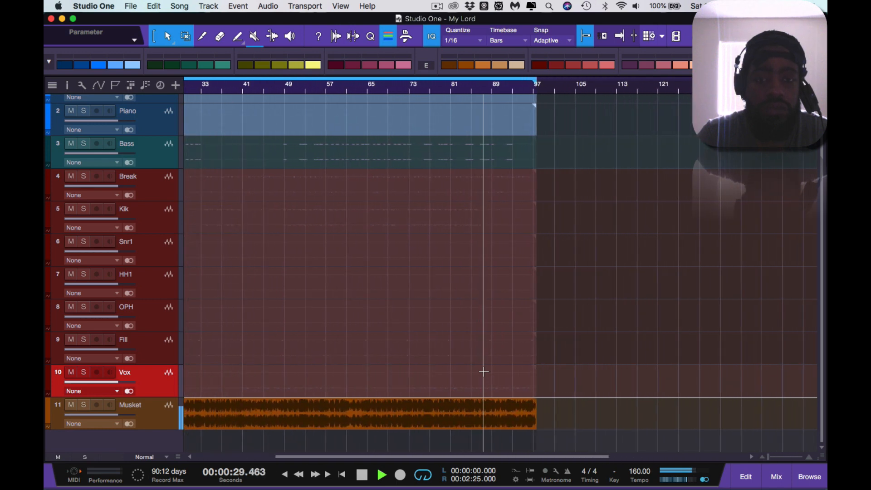
scroll(483, 372, "left", 8)
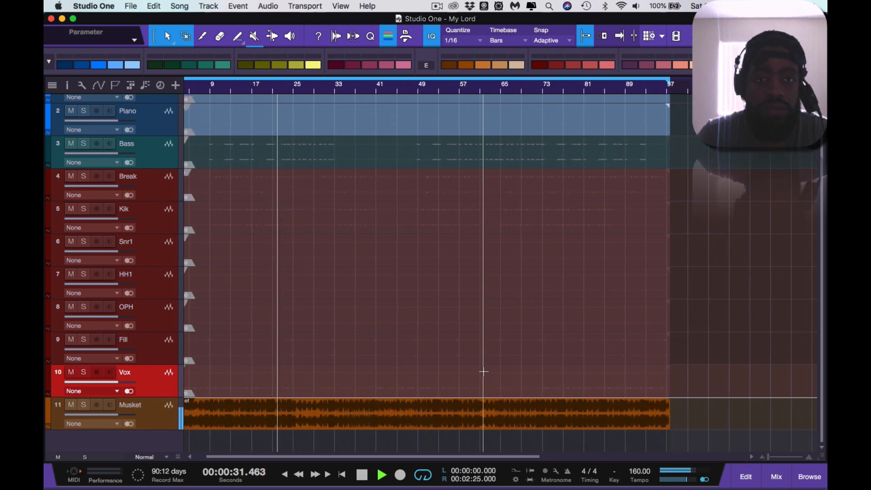
scroll(484, 371, "up", 5)
scroll(483, 372, "down", 7)
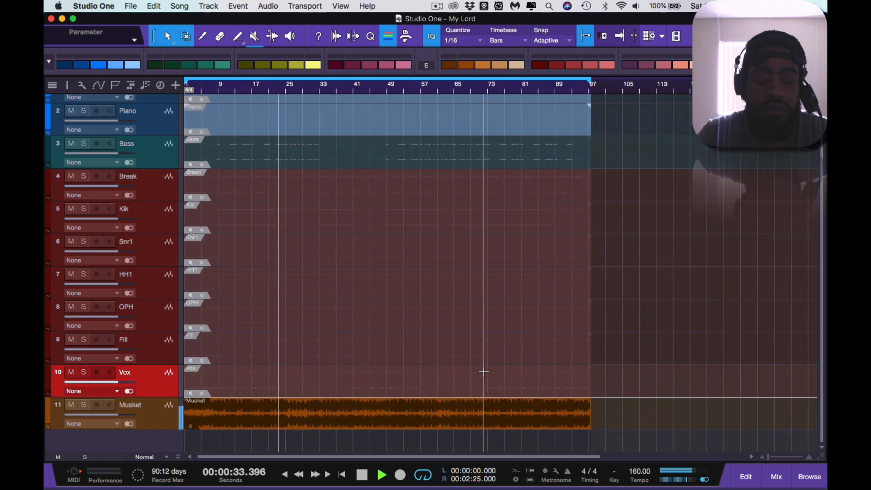
scroll(483, 371, "down", 3)
scroll(484, 371, "up", 5)
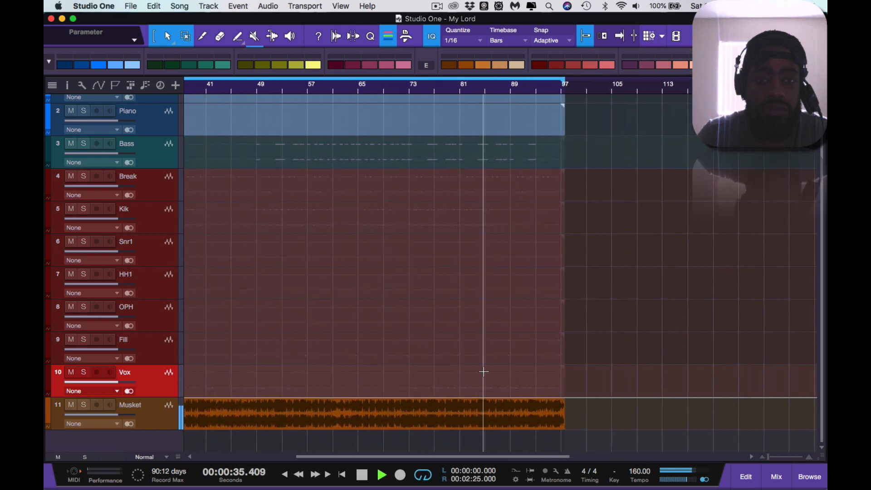
scroll(483, 371, "down", 4)
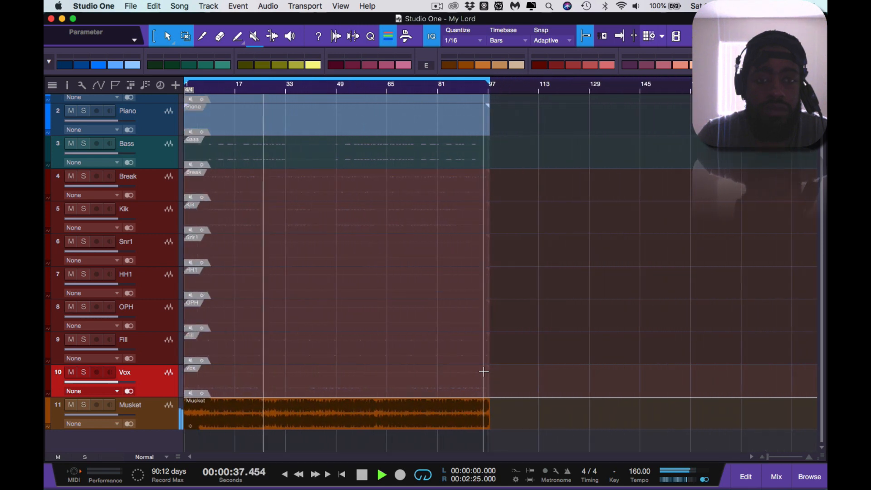
scroll(483, 371, "up", 2)
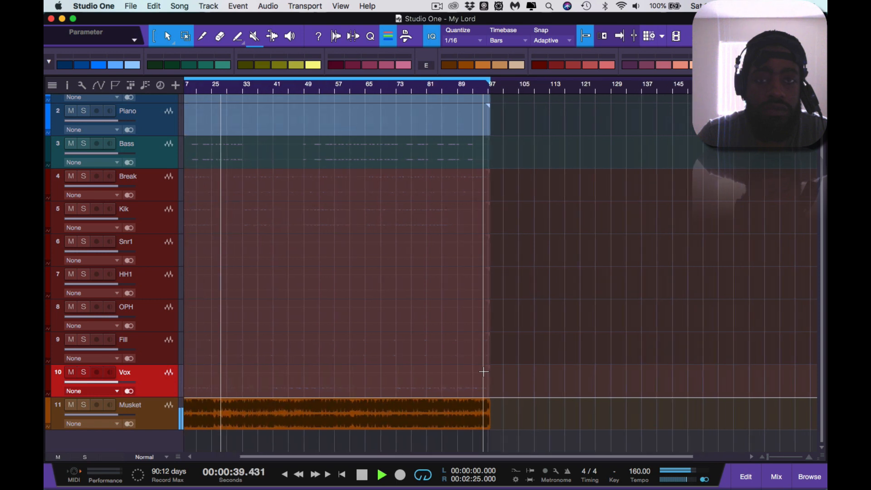
scroll(483, 372, "up", 3)
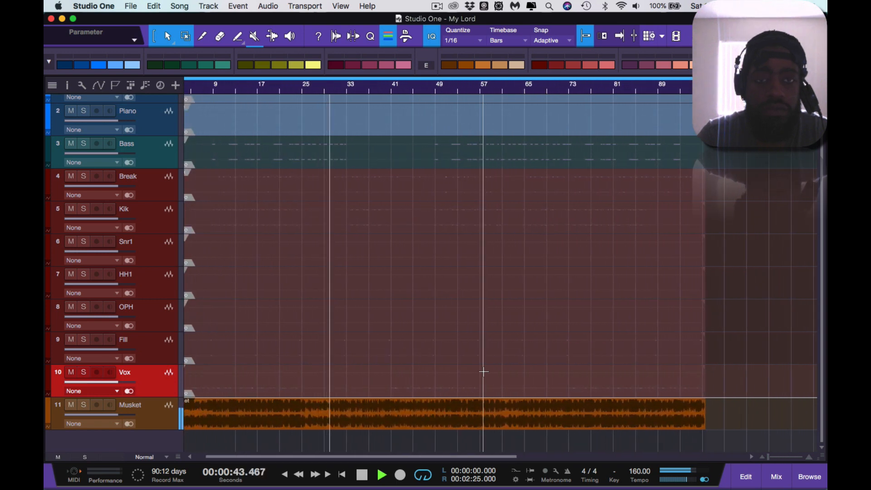
scroll(483, 371, "down", 1)
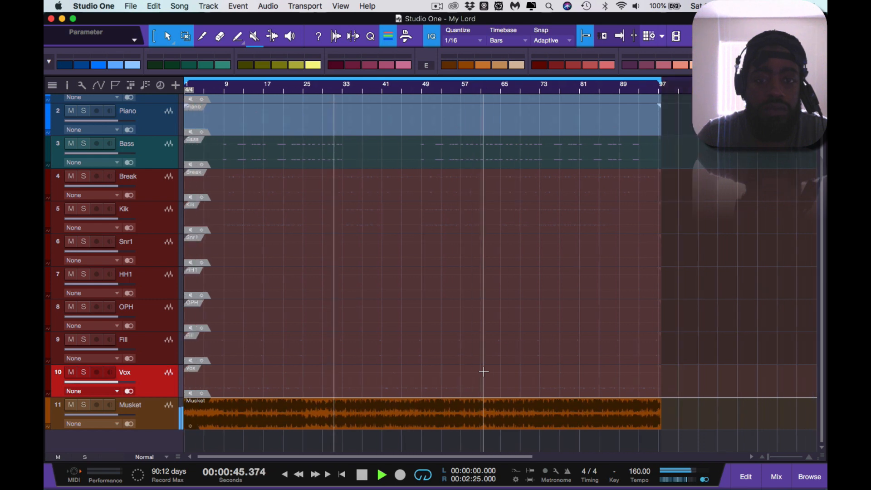
scroll(483, 371, "down", 3)
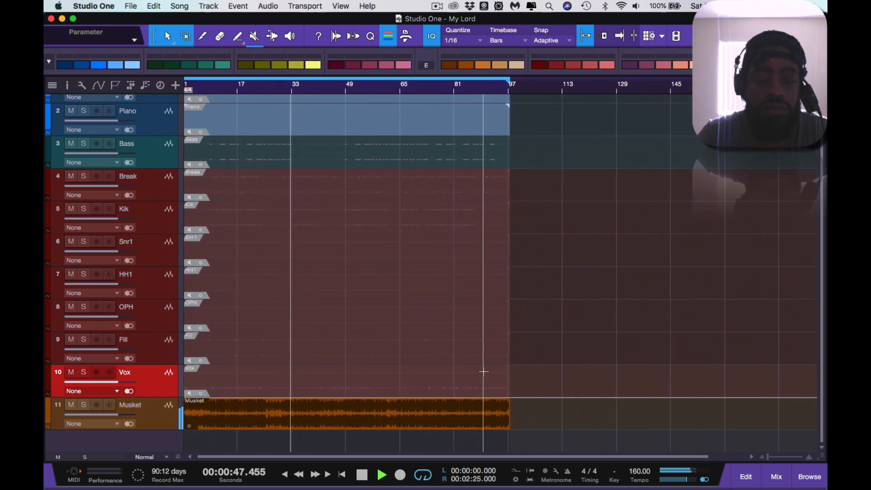
- Stop playback and look over the track and bus channels in the mixer
scroll(483, 371, "down", 1)
key("space")
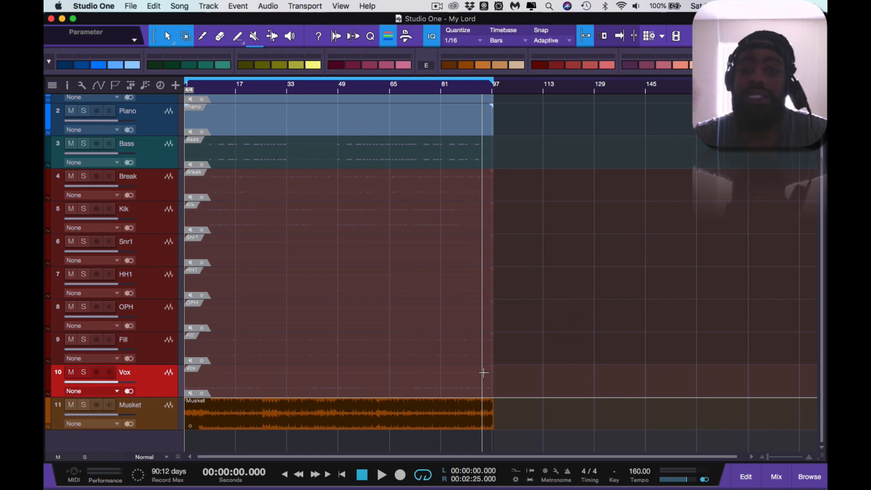
left_click(777, 474)
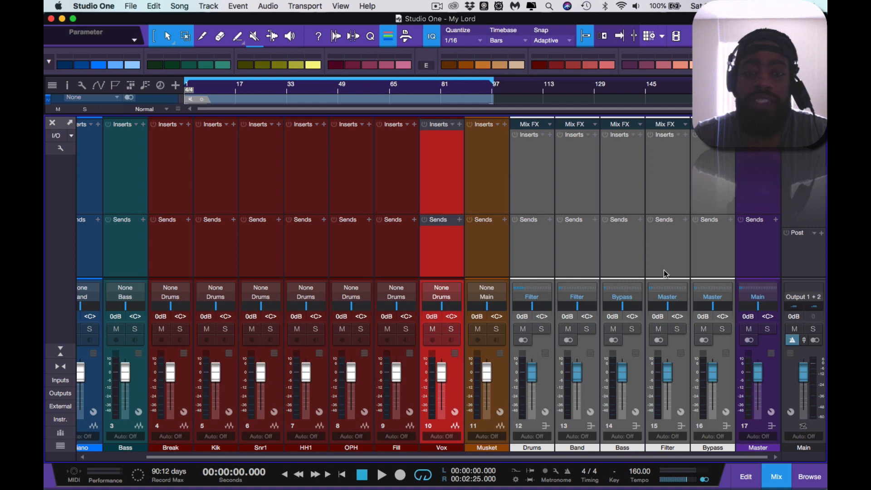
scroll(663, 271, "left", 3)
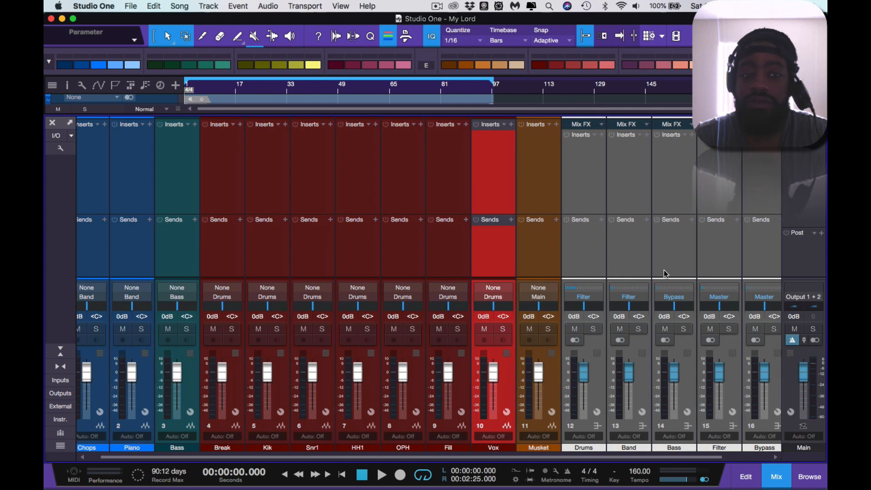
scroll(663, 271, "right", 3)
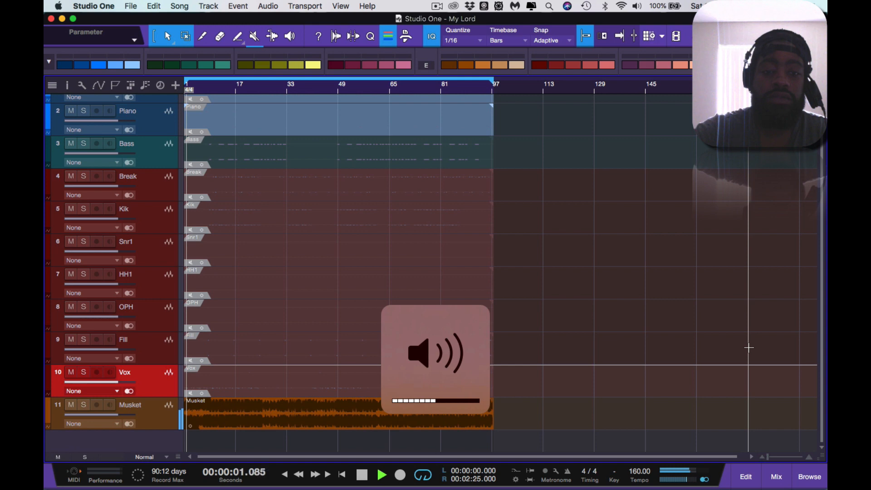
- Play the Musket track from the start while raising and lowering the system volume to judge its loudness, and stop playback
key("XF86AudioRaiseVolume")
key("XF86AudioRaiseVolume")
key("XF86AudioRaiseVolume")
key("XF86AudioRaiseVolume")
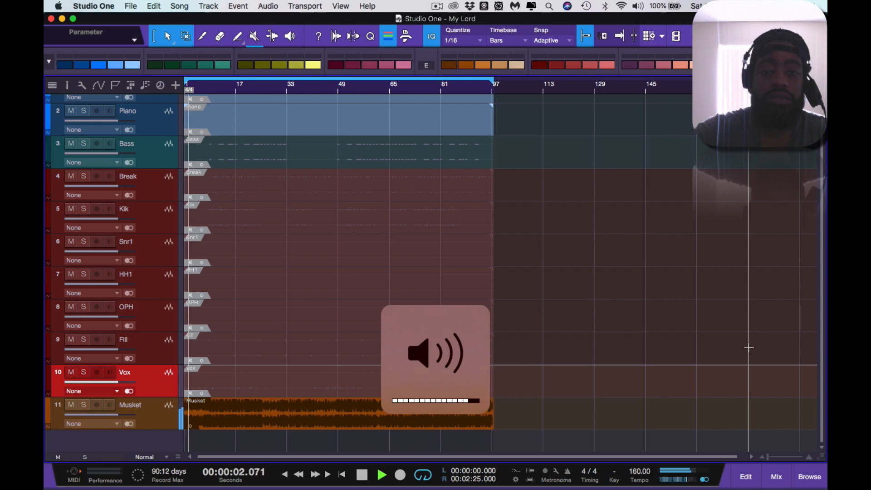
key("XF86AudioRaiseVolume")
key("XF86AudioLowerVolume")
key("XF86AudioLowerVolume")
key("XF86AudioLowerVolume")
key("XF86AudioLowerVolume")
key("XF86AudioLowerVolume")
key("XF86AudioLowerVolume")
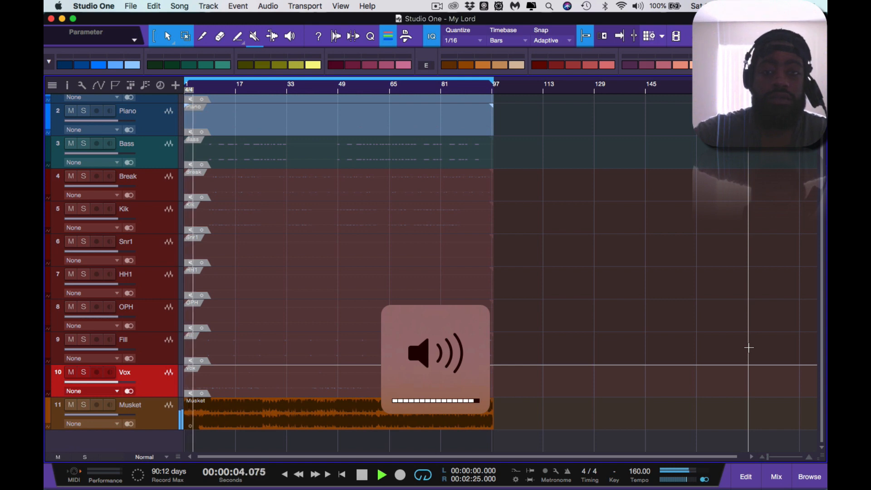
key("XF86AudioLowerVolume")
key("XF86AudioLowerVolume")
key("XF86AudioLowerVolume")
key("XF86AudioLowerVolume")
key("XF86AudioLowerVolume")
key("XF86AudioLowerVolume")
key("XF86AudioLowerVolume")
key("XF86AudioLowerVolume")
key("XF86AudioLowerVolume")
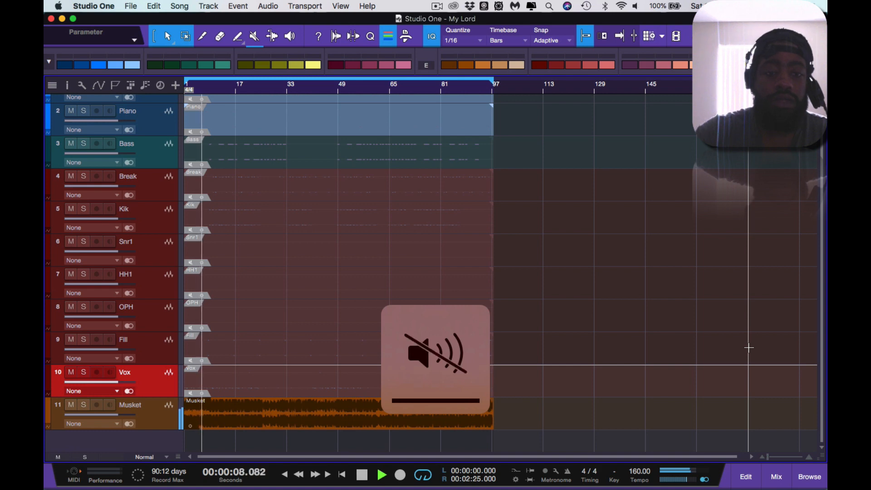
key("XF86AudioLowerVolume")
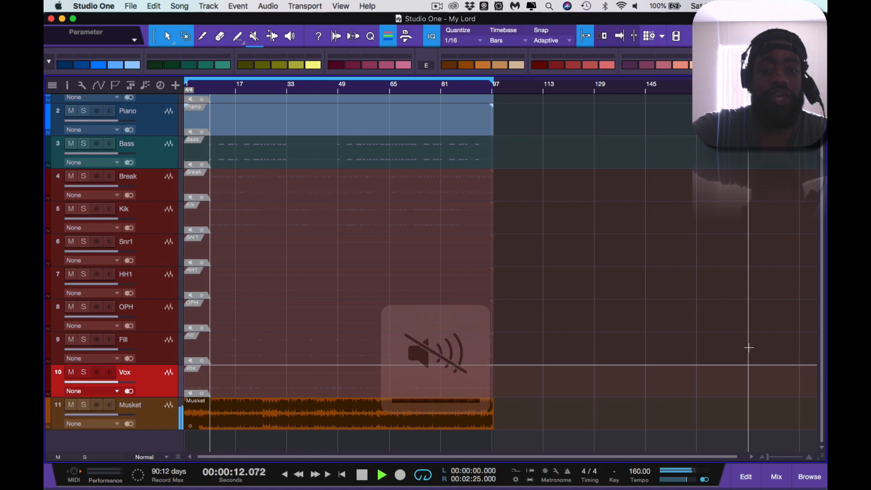
key("XF86AudioRaiseVolume")
key("XF86AudioRaiseVolume")
key("XF86AudioRaiseVolume")
key("XF86AudioRaiseVolume")
key("XF86AudioRaiseVolume")
key("XF86AudioRaiseVolume")
key("XF86AudioRaiseVolume")
key("XF86AudioRaiseVolume")
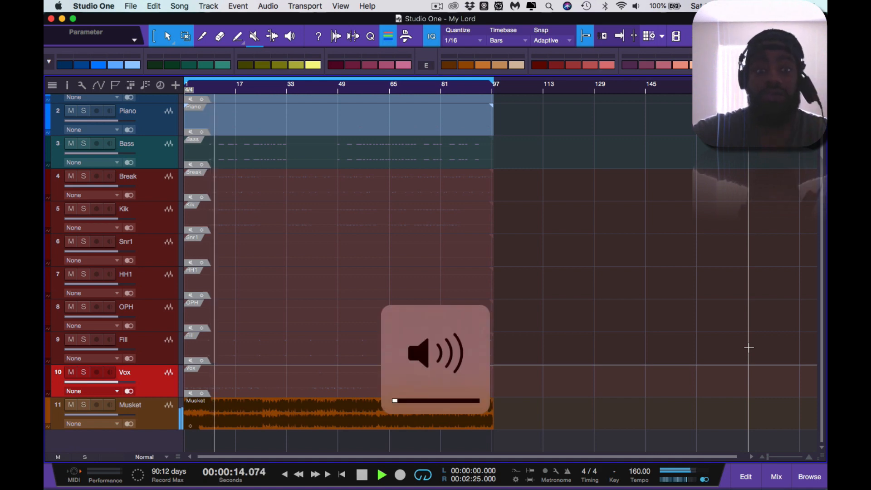
key("XF86AudioRaiseVolume")
key("XF86AudioRaiseVolume")
key("XF86AudioRaiseVolume")
key("XF86AudioRaiseVolume")
key("XF86AudioRaiseVolume")
key("XF86AudioRaiseVolume")
key("XF86AudioRaiseVolume")
key("XF86AudioLowerVolume")
key("XF86AudioLowerVolume")
key("XF86AudioLowerVolume")
key("XF86AudioLowerVolume")
key("XF86AudioLowerVolume")
key("XF86AudioLowerVolume")
key("XF86AudioLowerVolume")
key("XF86AudioLowerVolume")
key("XF86AudioLowerVolume")
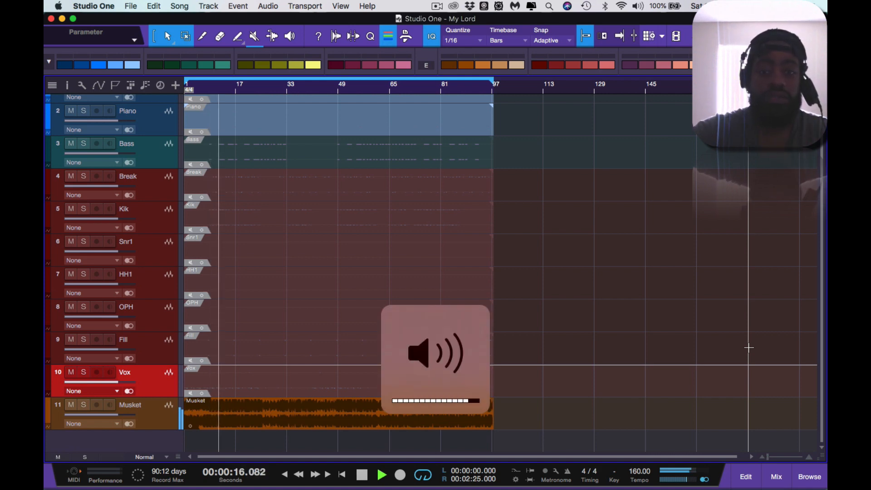
key("XF86AudioLowerVolume")
key("XF86AudioLowerVolume")
key("XF86AudioLowerVolume")
key("XF86AudioLowerVolume")
key("XF86AudioLowerVolume")
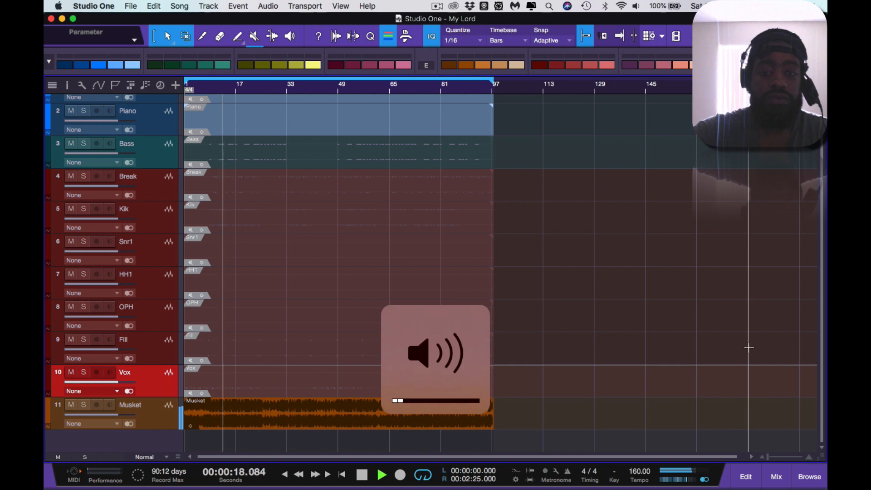
key("XF86AudioRaiseVolume")
key("XF86AudioRaiseVolume")
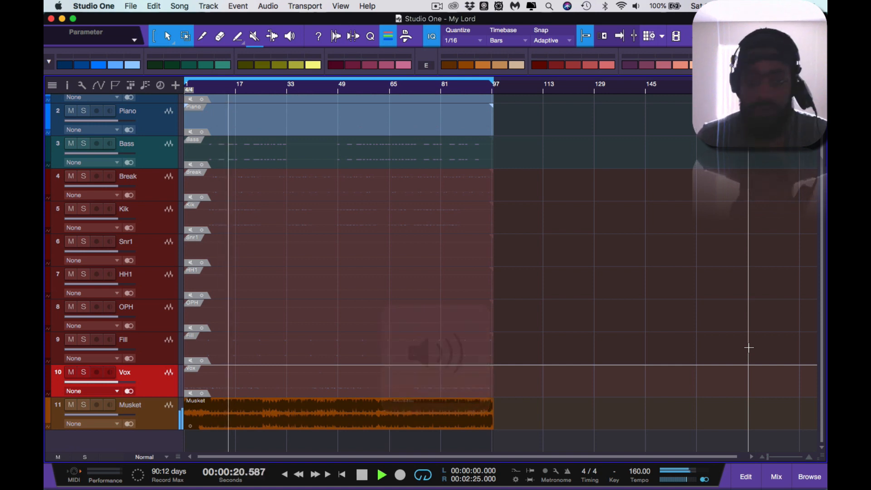
key("space")
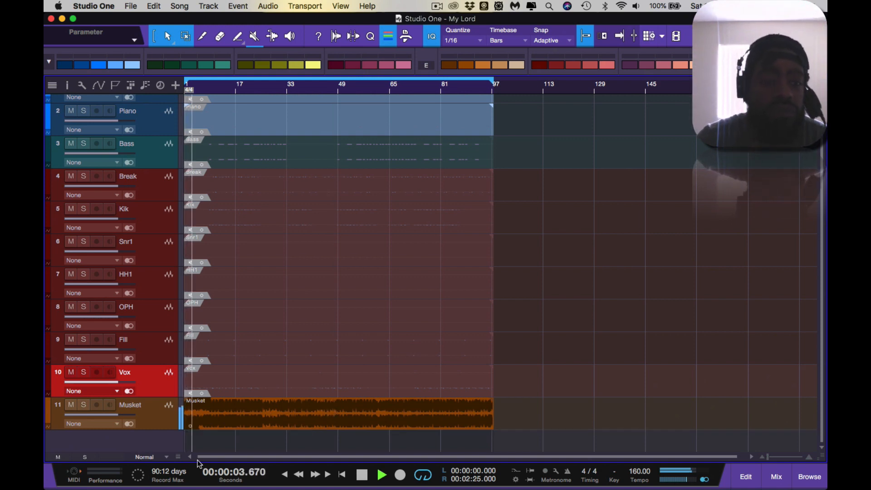
- Enlarge the track height through Medium and Large to X-Large and bring the whole Musket waveform into view
left_click(165, 456)
left_click(158, 421)
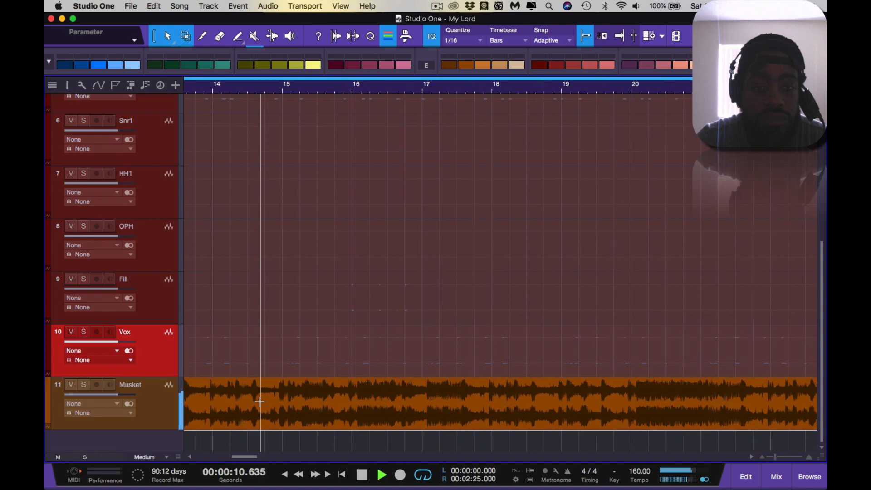
left_click(165, 456)
left_click(166, 433)
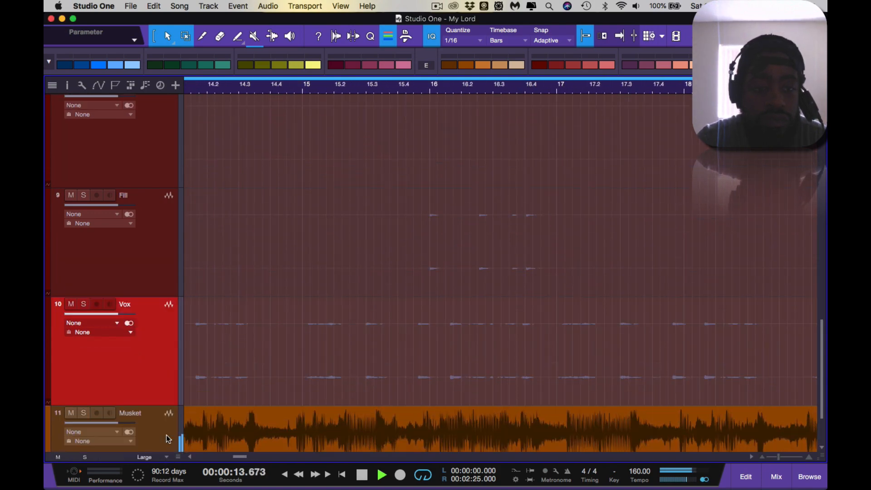
scroll(291, 427, "down", 3)
scroll(291, 426, "up", 5)
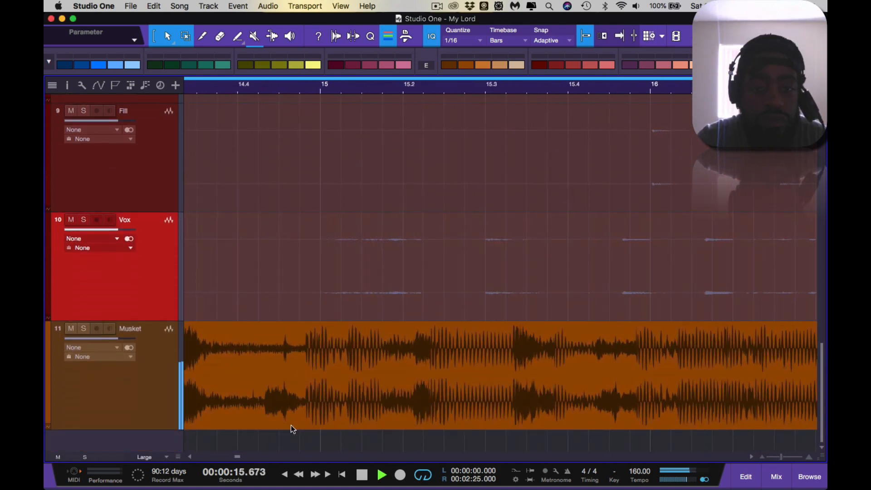
scroll(290, 426, "down", 4)
scroll(290, 426, "down", 1)
left_click(165, 455)
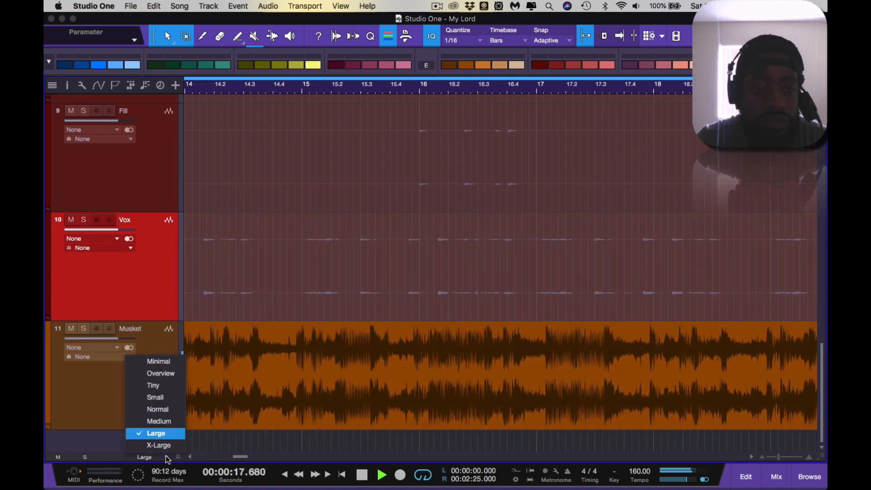
left_click(158, 445)
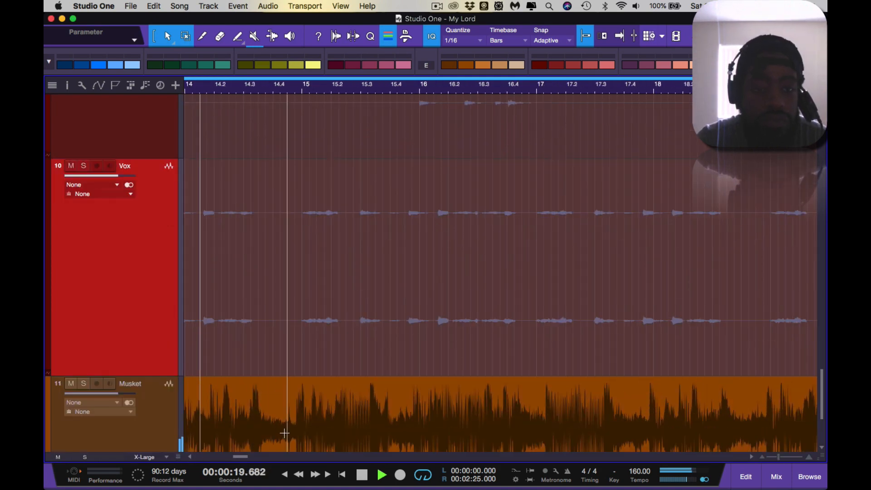
scroll(284, 432, "down", 3)
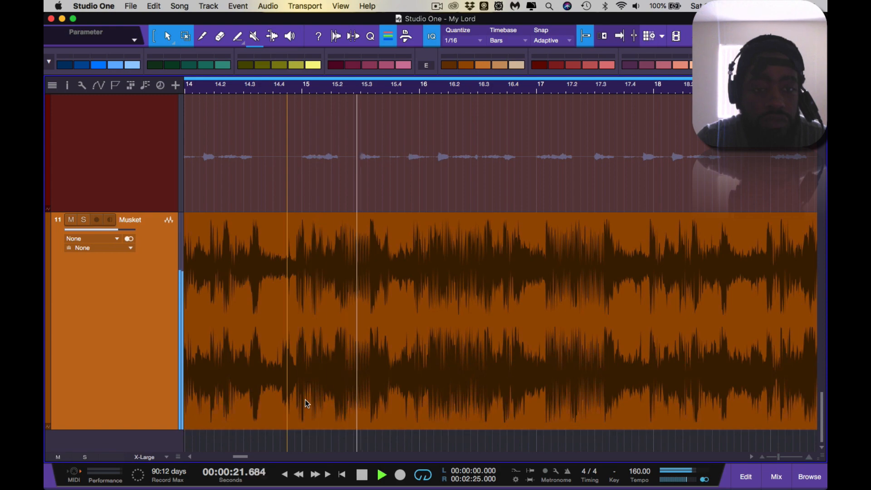
- Try yellow, pink, green and blue as the Musket track's colour and settle on dark purple
scroll(305, 401, "up", 2)
scroll(305, 399, "up", 1)
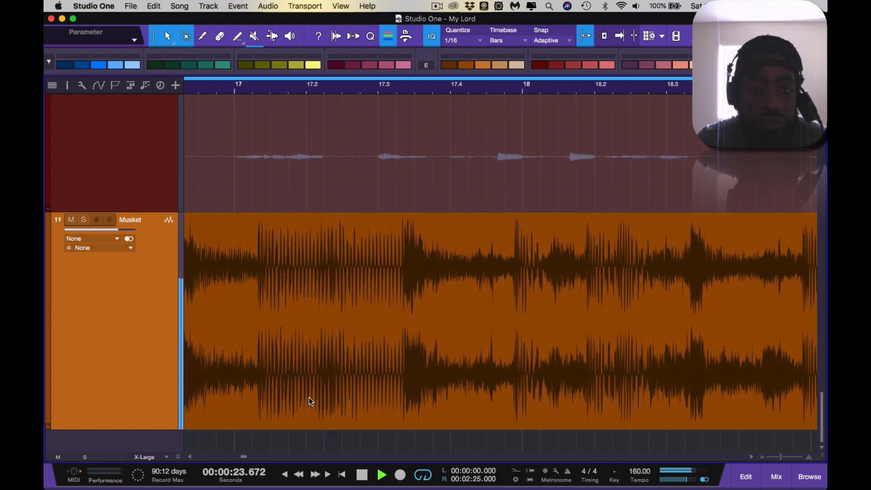
scroll(405, 379, "down", 3)
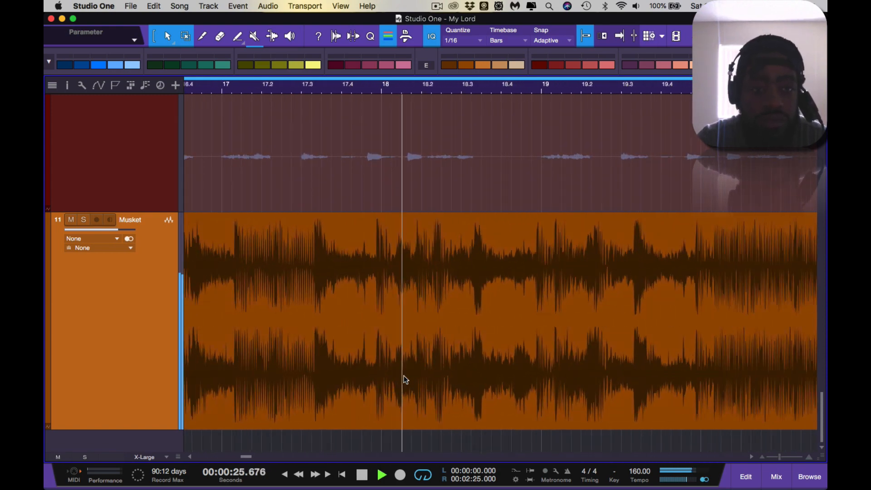
scroll(404, 379, "down", 2)
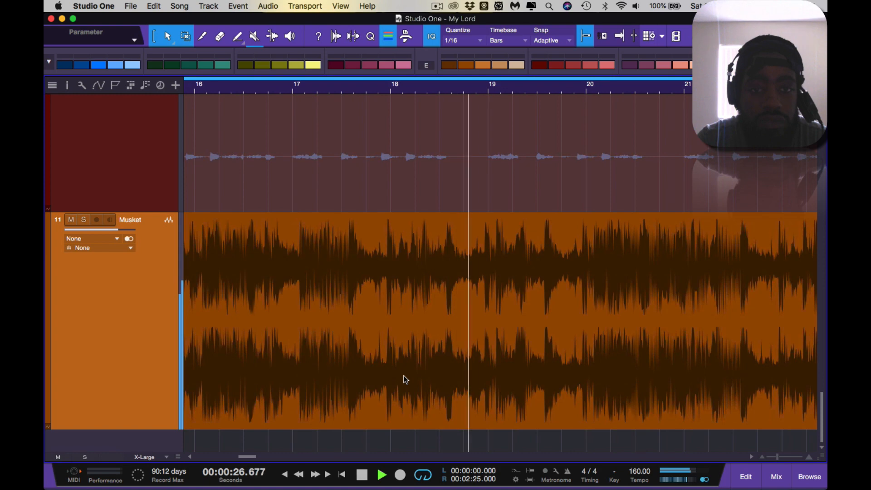
left_click(311, 66)
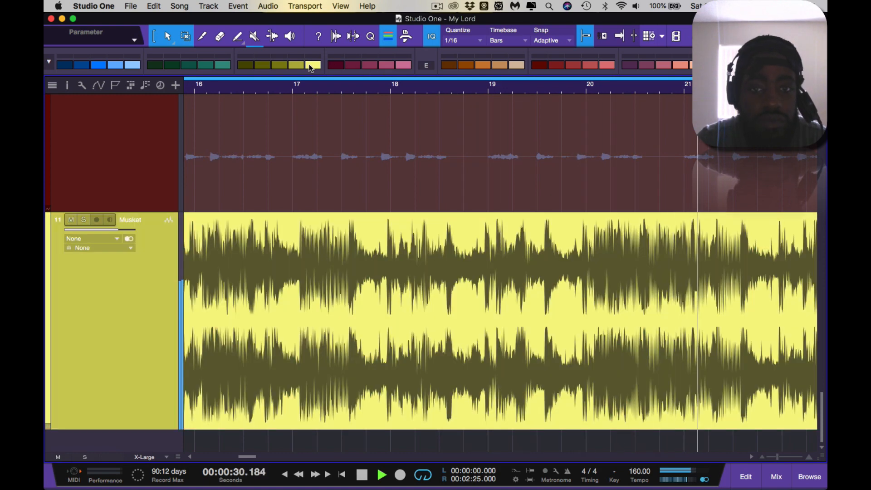
left_click(394, 66)
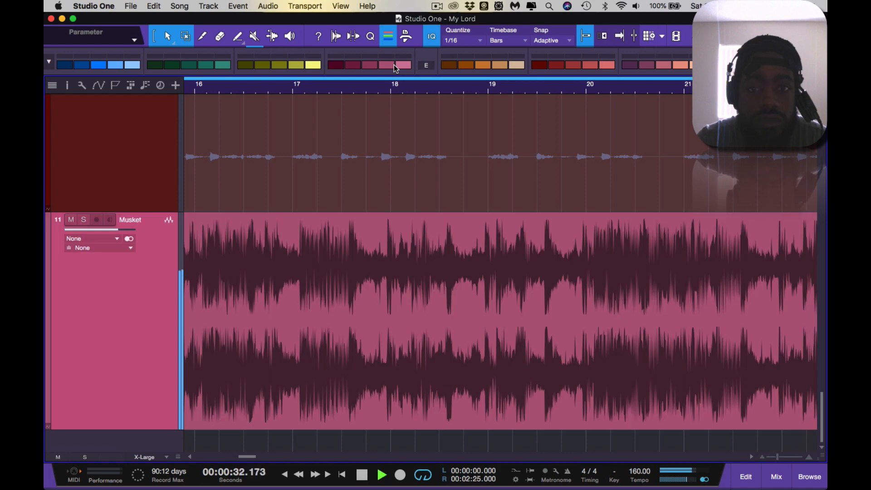
left_click(131, 65)
left_click(212, 68)
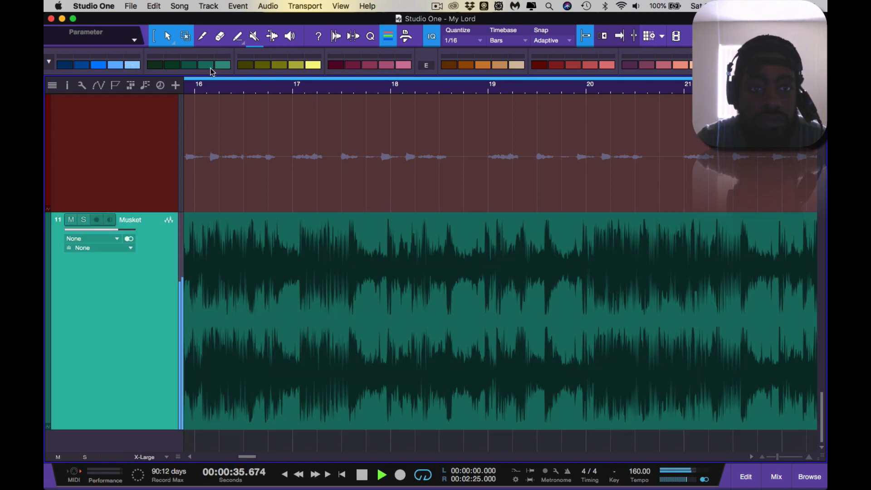
scroll(420, 292, "down", 2)
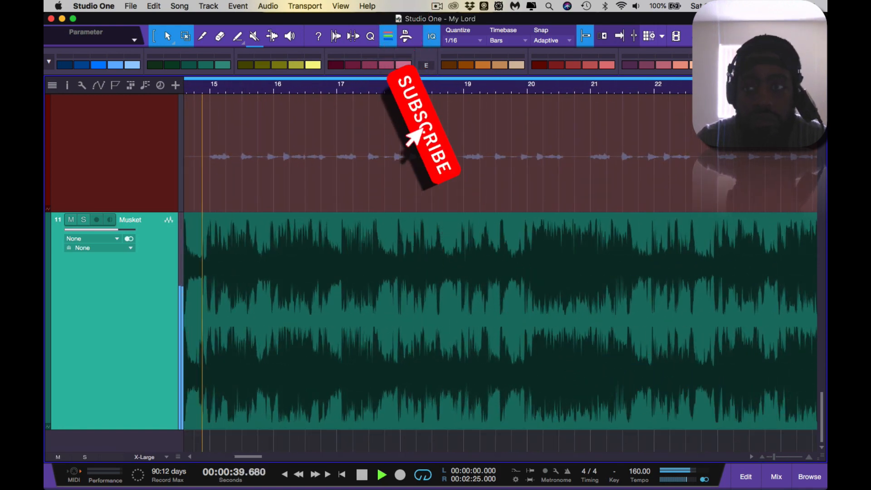
left_click(754, 65)
scroll(724, 291, "down", 3)
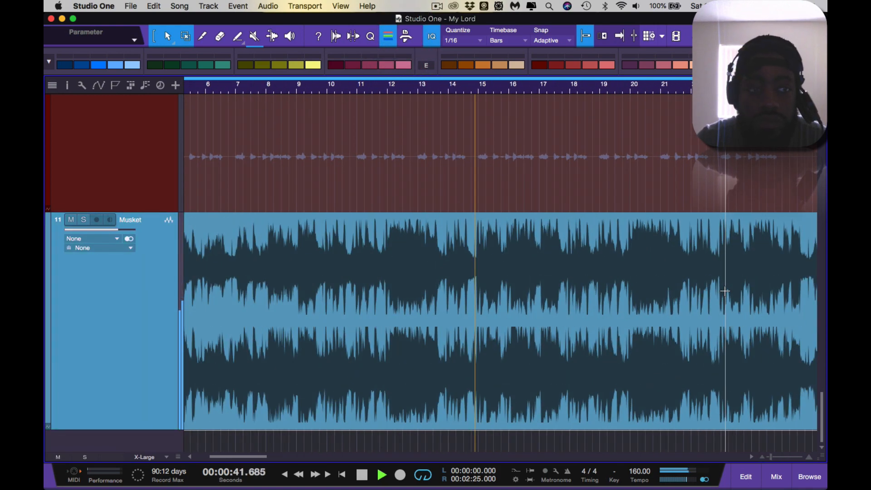
scroll(725, 291, "right", 8)
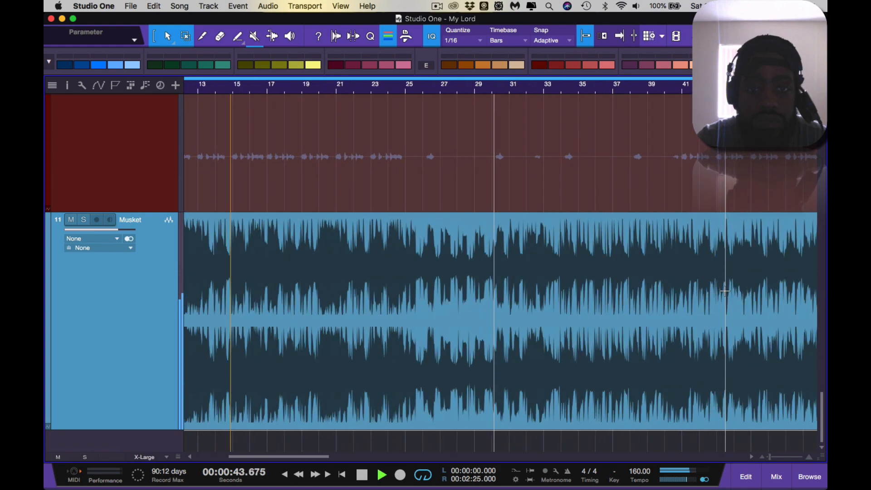
scroll(725, 291, "down", 4)
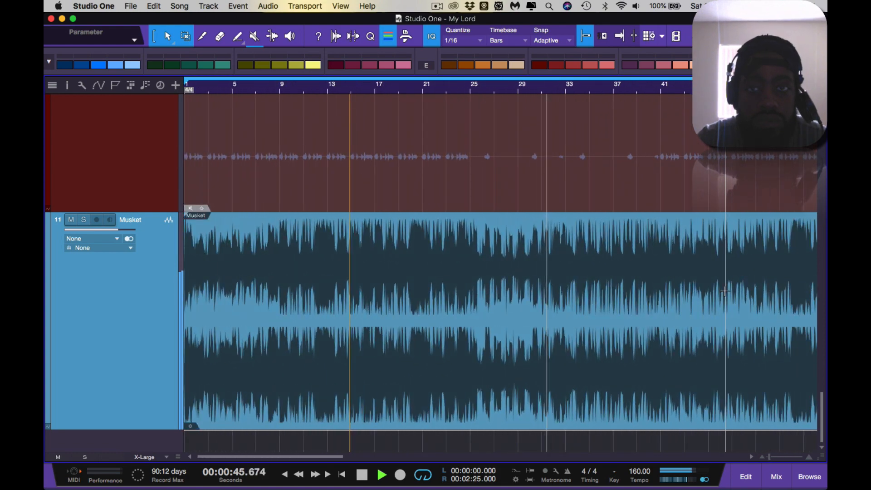
left_click(629, 65)
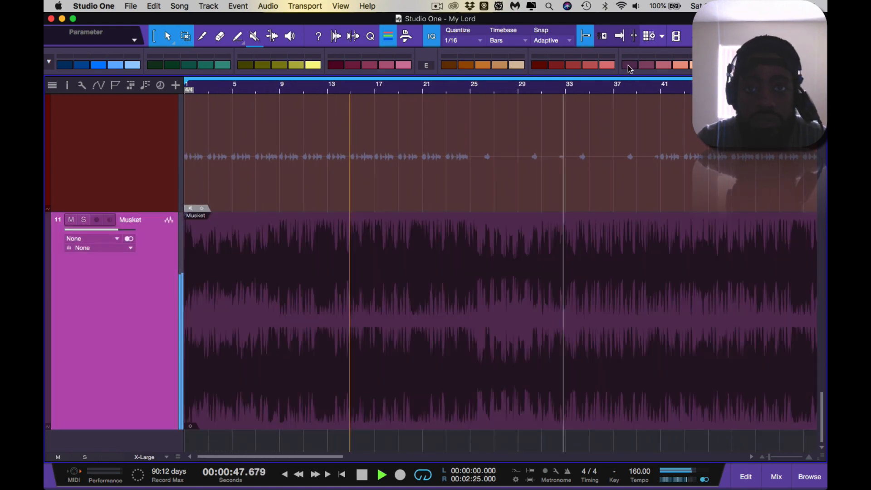
- Examine the recoloured Musket waveform up close, at its end, and over the whole song during playback
scroll(660, 325, "up", 6)
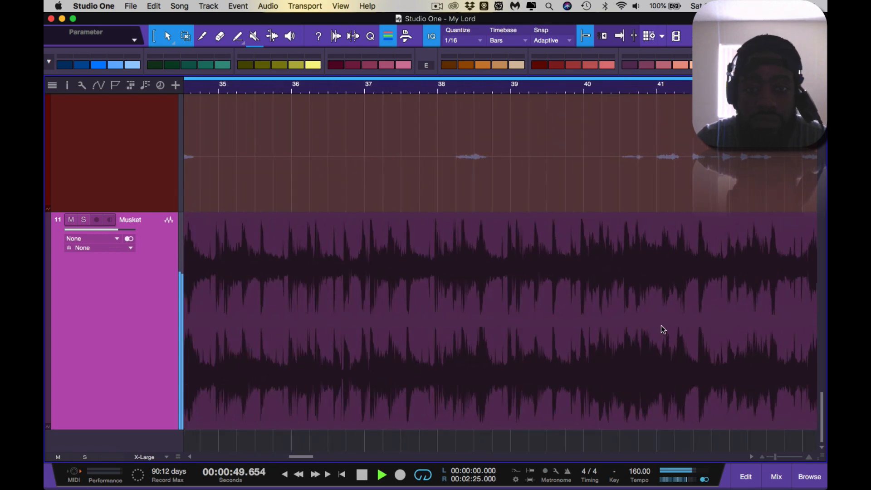
scroll(660, 325, "left", 2)
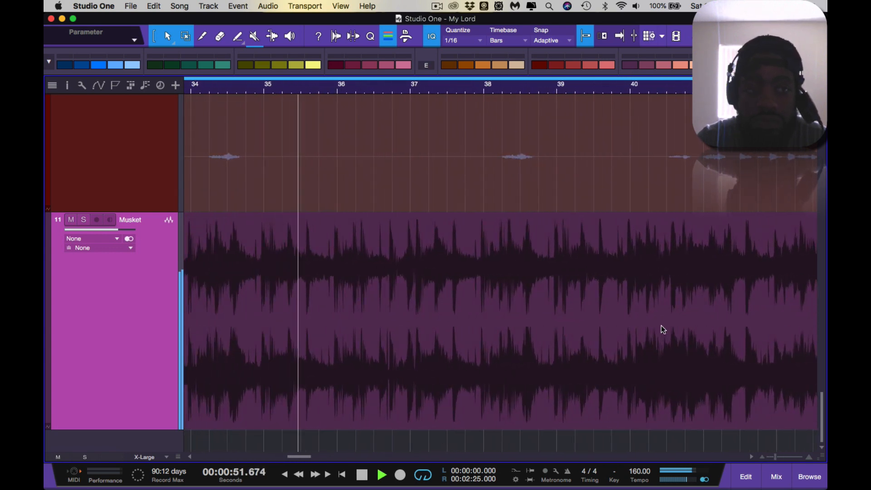
scroll(661, 325, "right", 10)
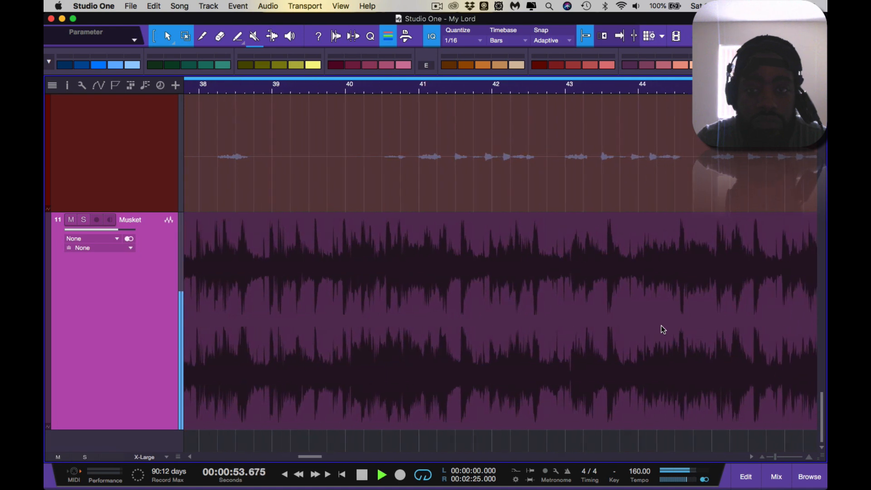
scroll(663, 329, "right", 1)
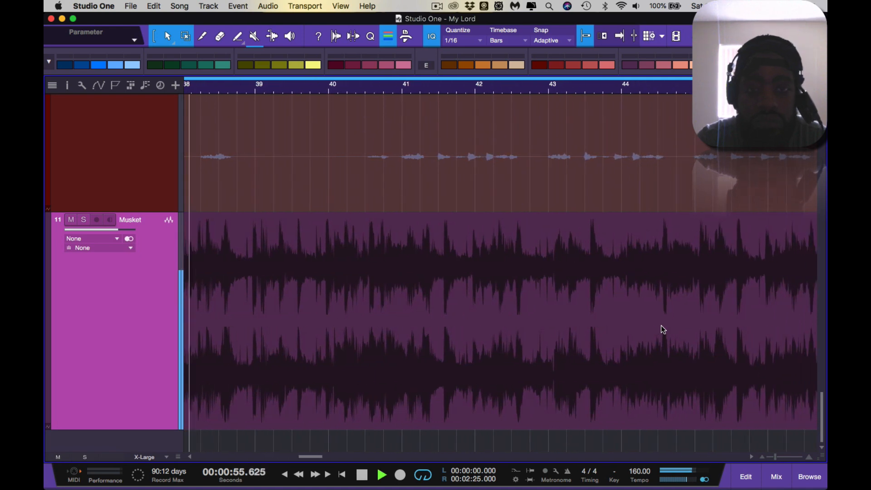
scroll(661, 326, "up", 3)
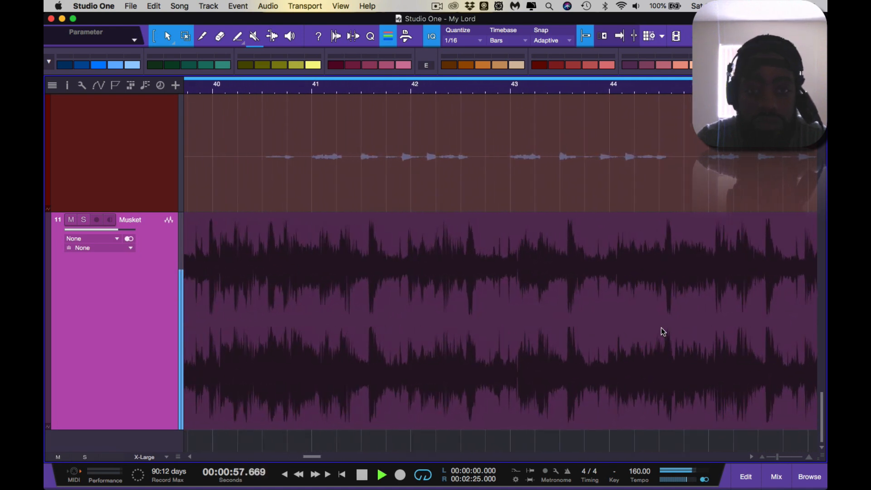
scroll(661, 328, "up", 2)
scroll(661, 328, "left", 3)
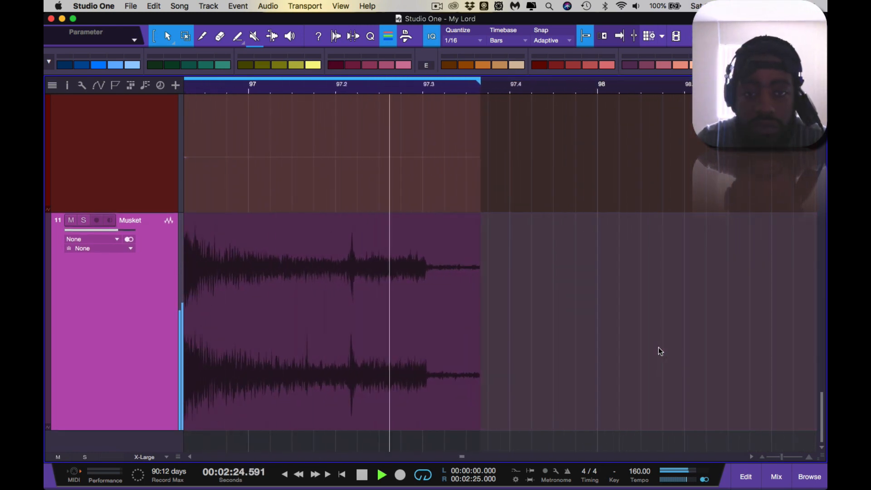
scroll(659, 347, "down", 10)
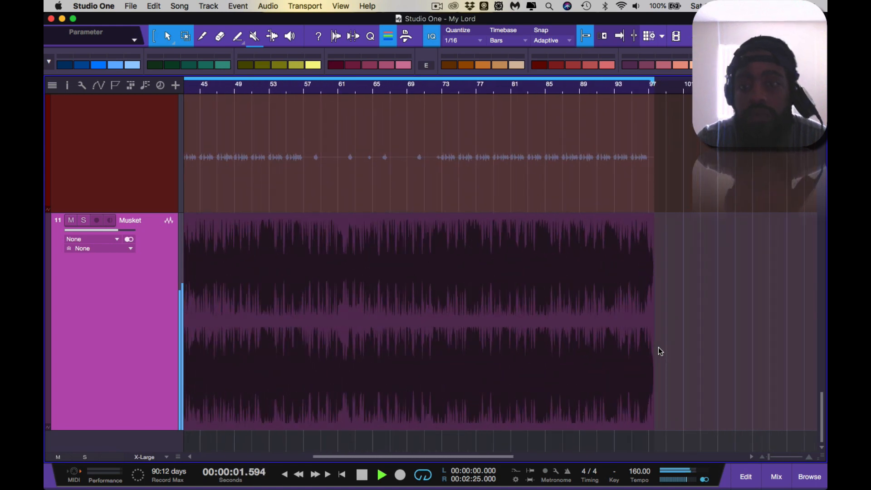
scroll(658, 348, "down", 2)
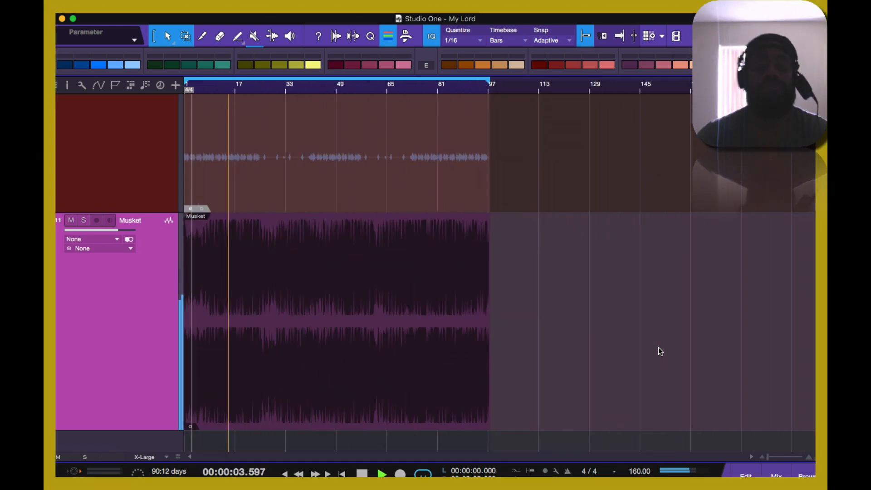